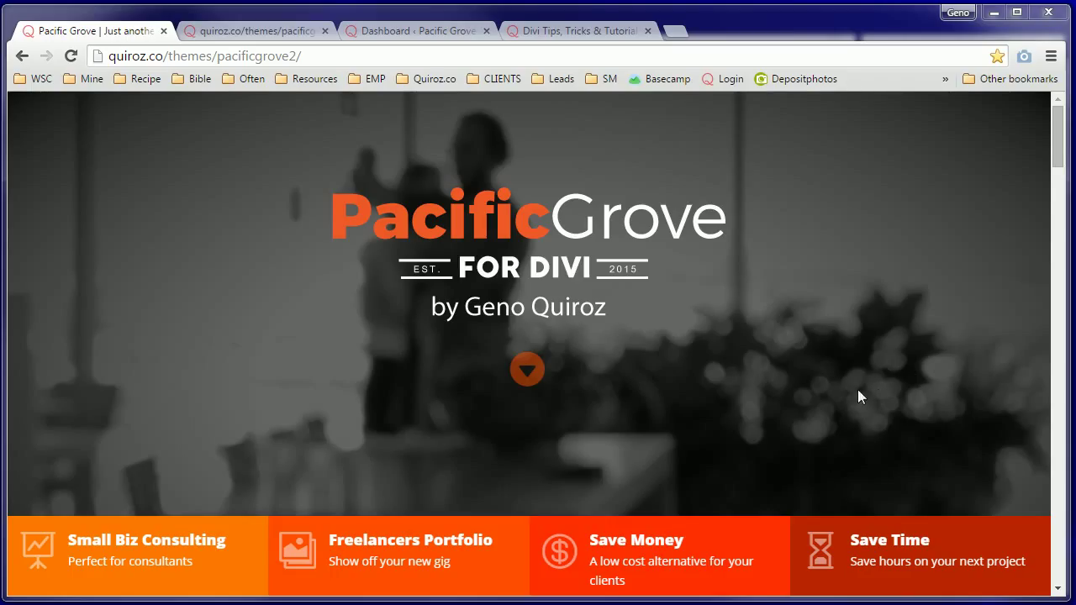
# Step: Look over the Pacific Grove demo home page, the PacificGroveDownloadPackage files and the fresh pacificgrove11 site
pyautogui.scroll(-3, 868, 374)
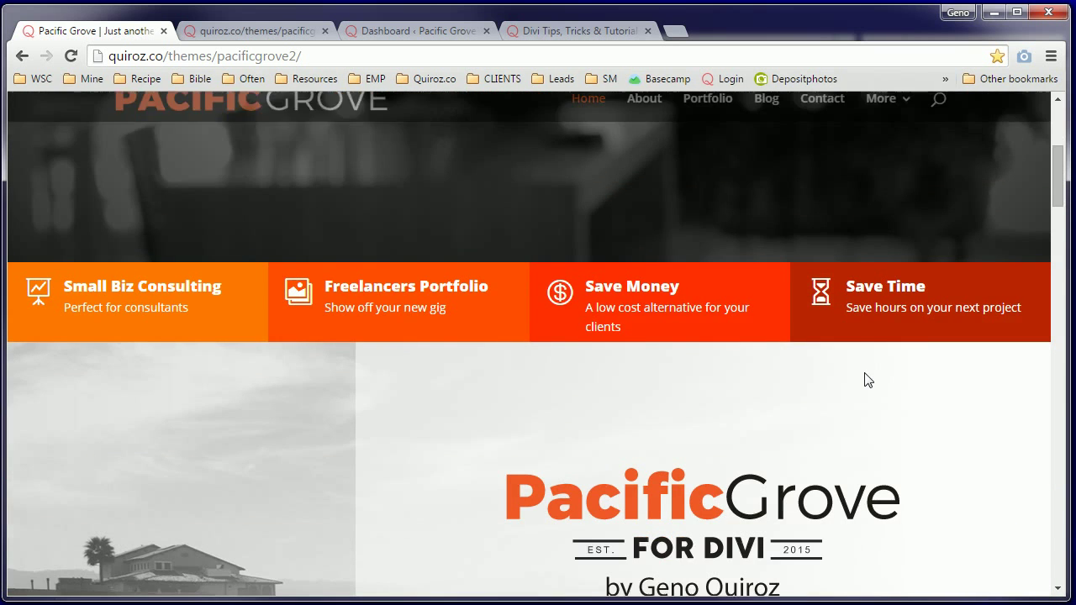
pyautogui.scroll(-3, 865, 378)
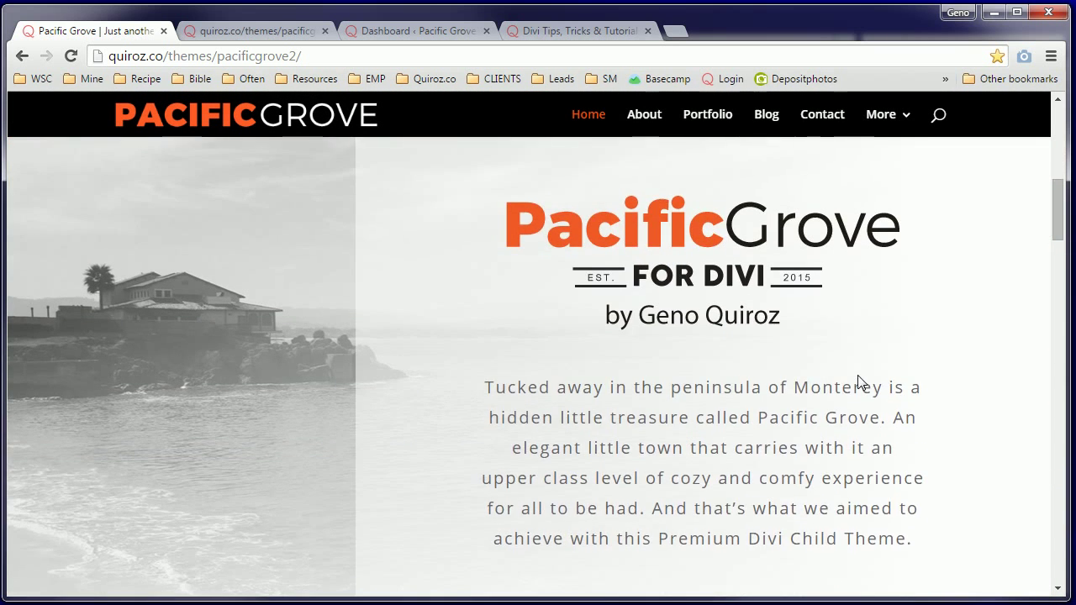
pyautogui.scroll(-4, 859, 382)
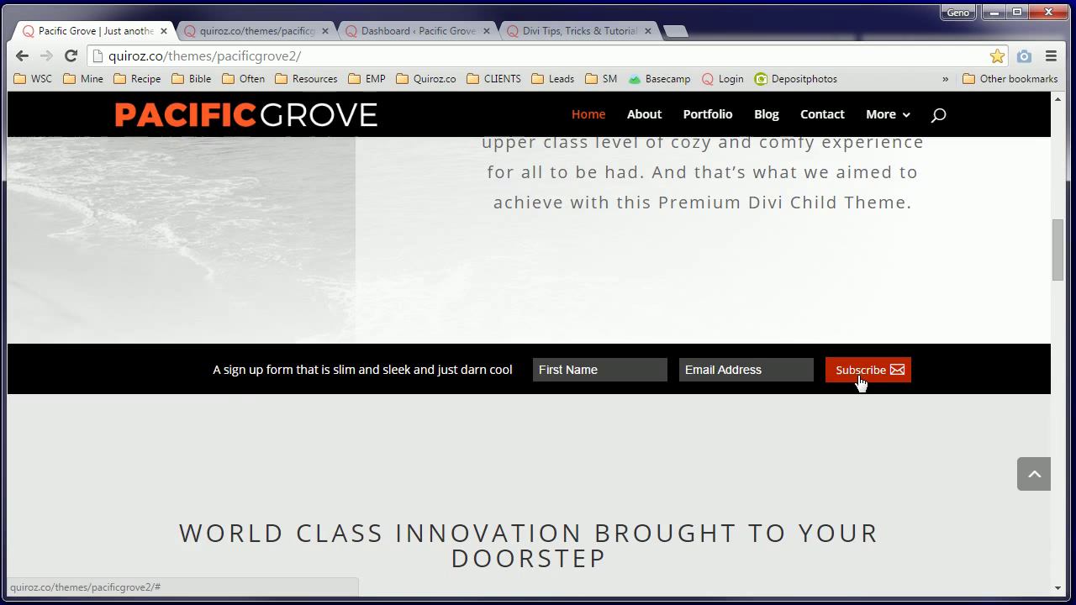
pyautogui.scroll(-3, 859, 382)
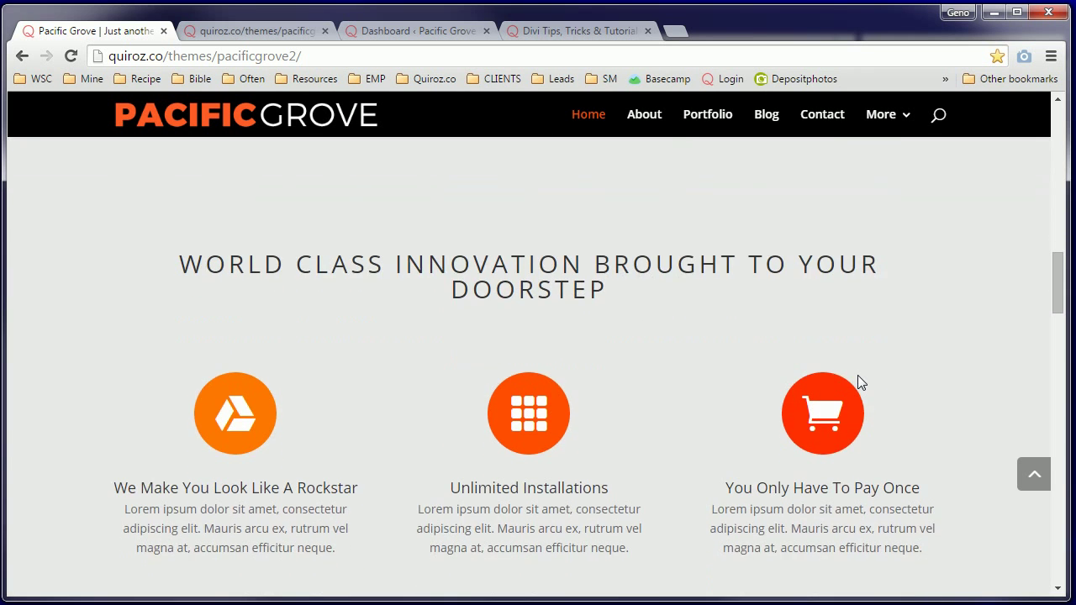
pyautogui.scroll(4, 857, 375)
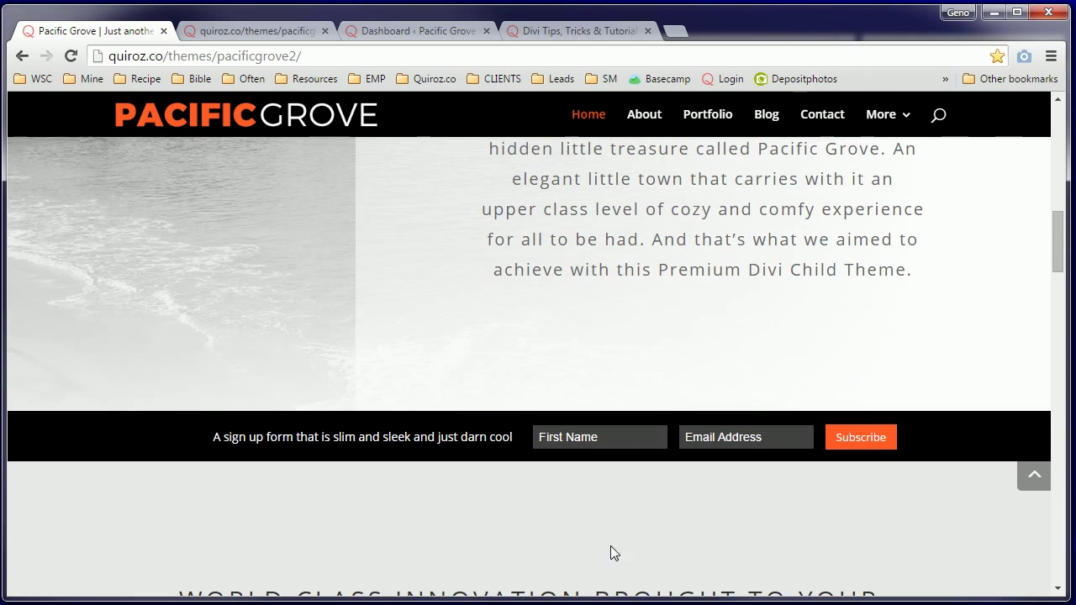
pyautogui.scroll(8, 659, 440)
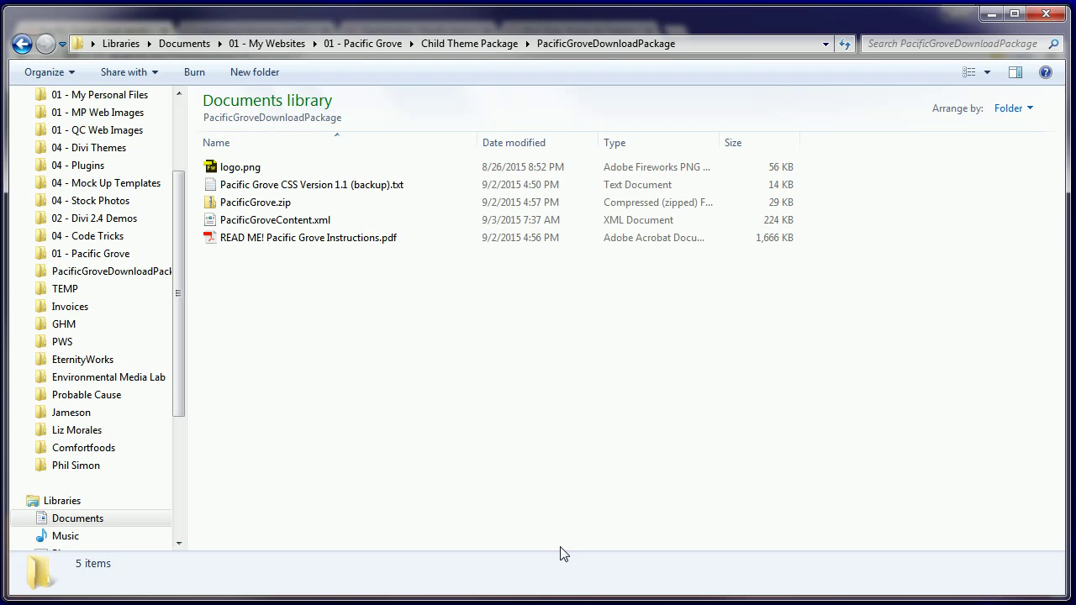
pyautogui.click(281, 238)
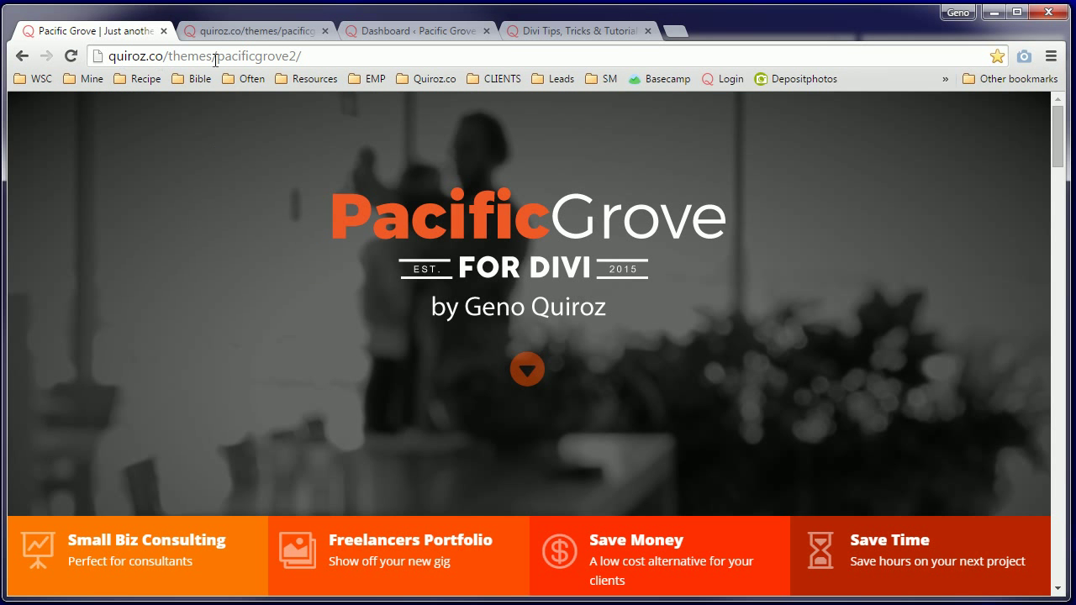
pyautogui.click(258, 32)
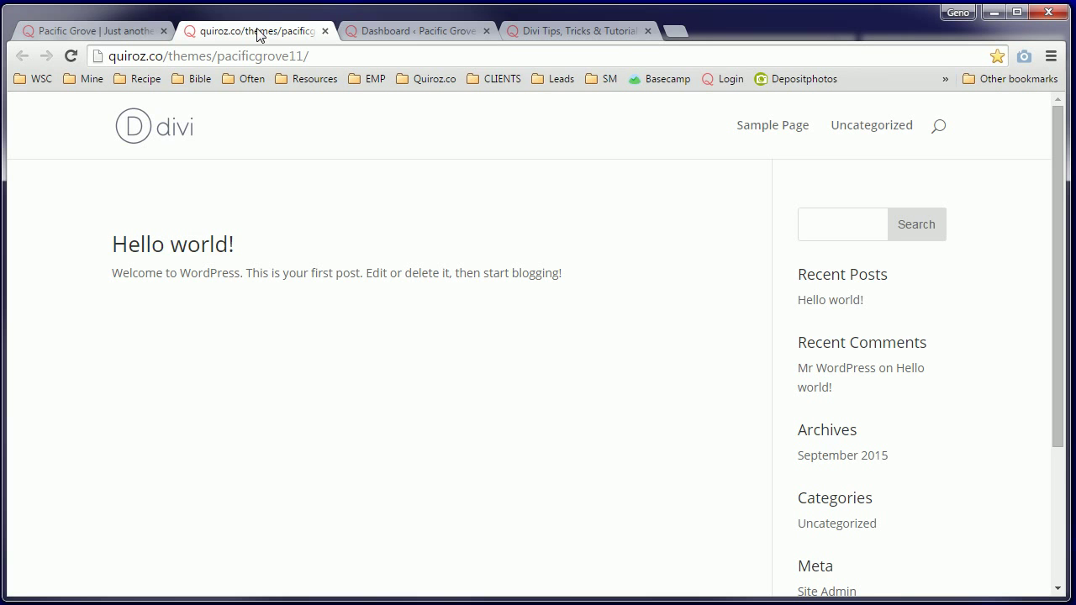
# Step: Install the child theme from PacificGrove.zip in the pacificgrove11 site's WordPress admin and activate it
pyautogui.click(417, 29)
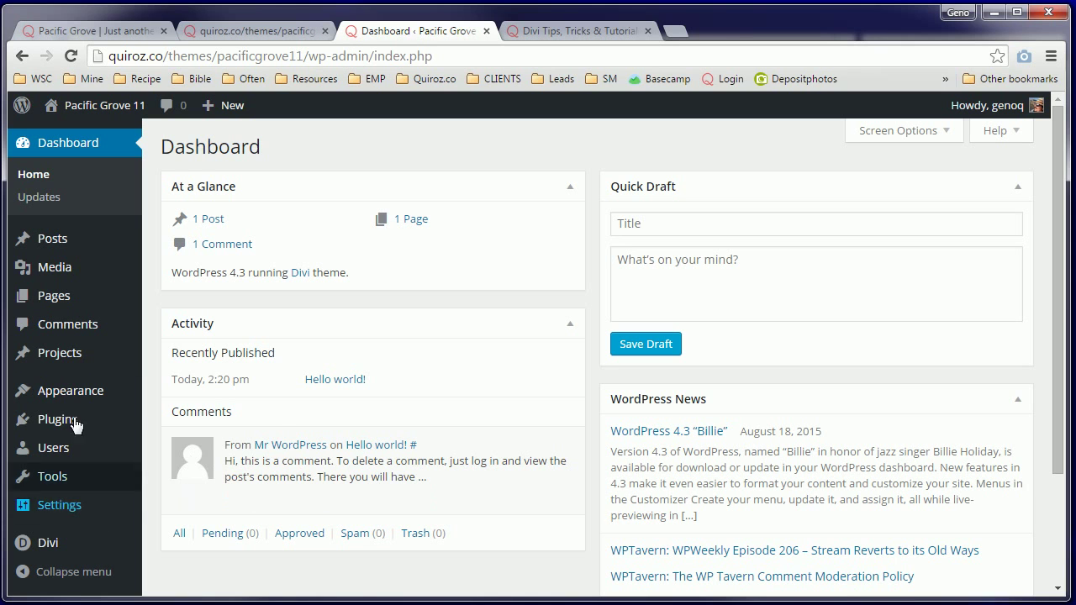
pyautogui.moveTo(72, 395)
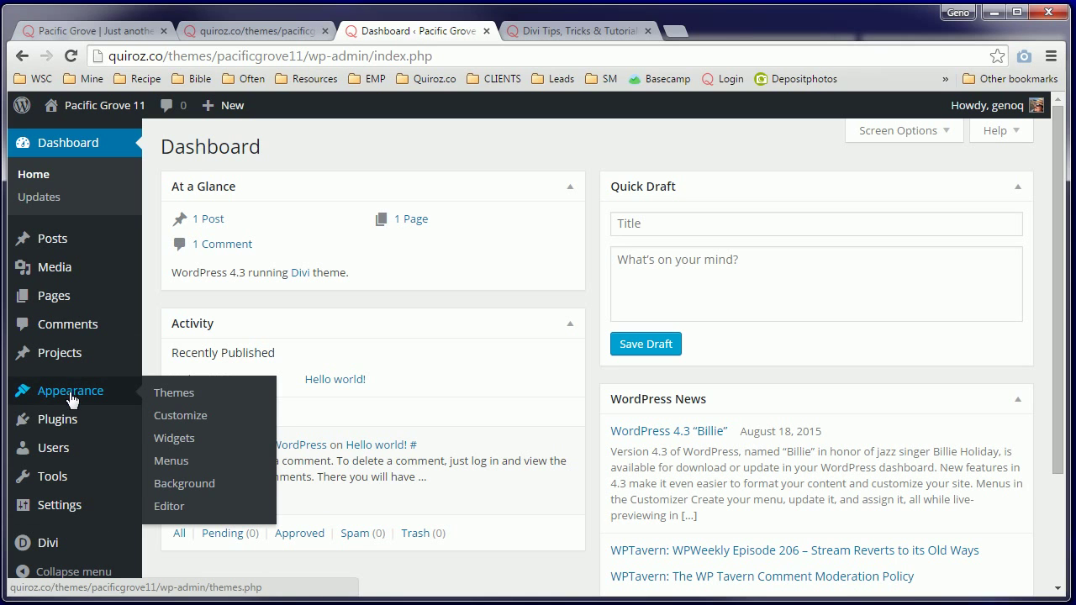
pyautogui.click(179, 401)
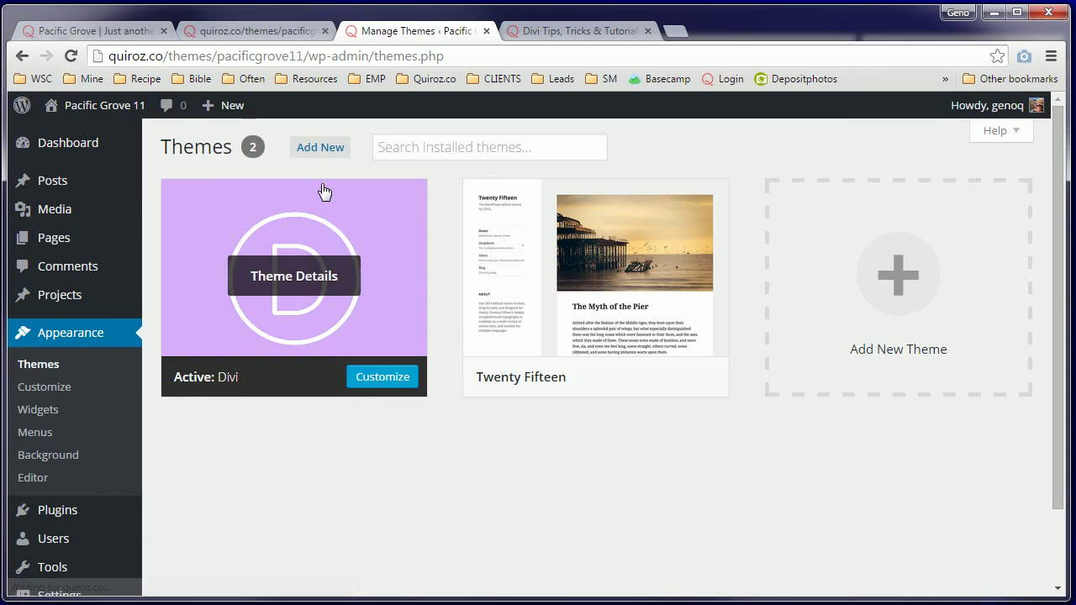
pyautogui.click(320, 150)
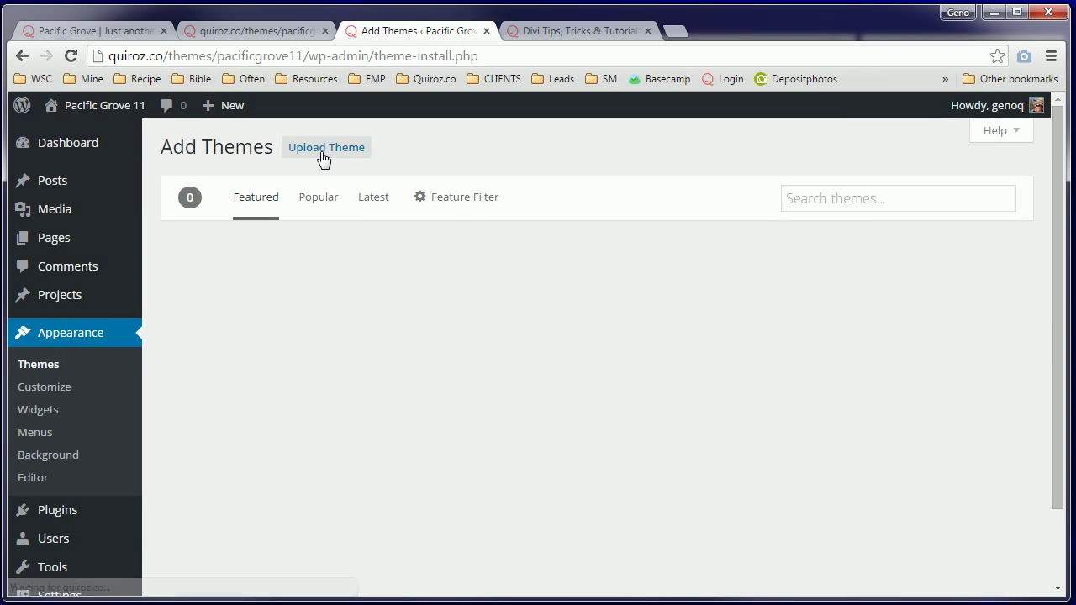
pyautogui.click(324, 150)
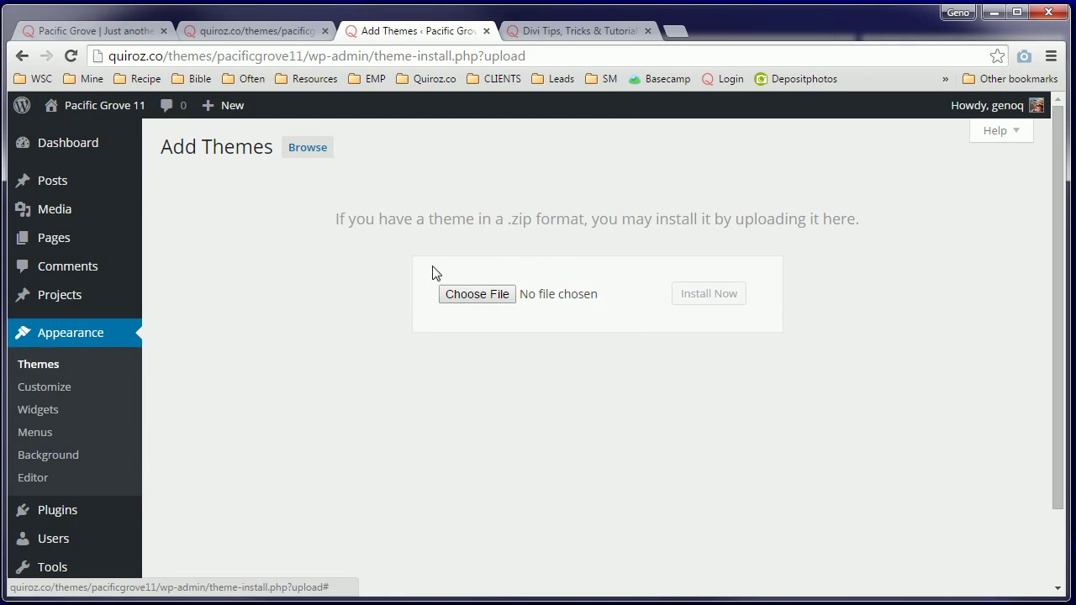
pyautogui.click(470, 296)
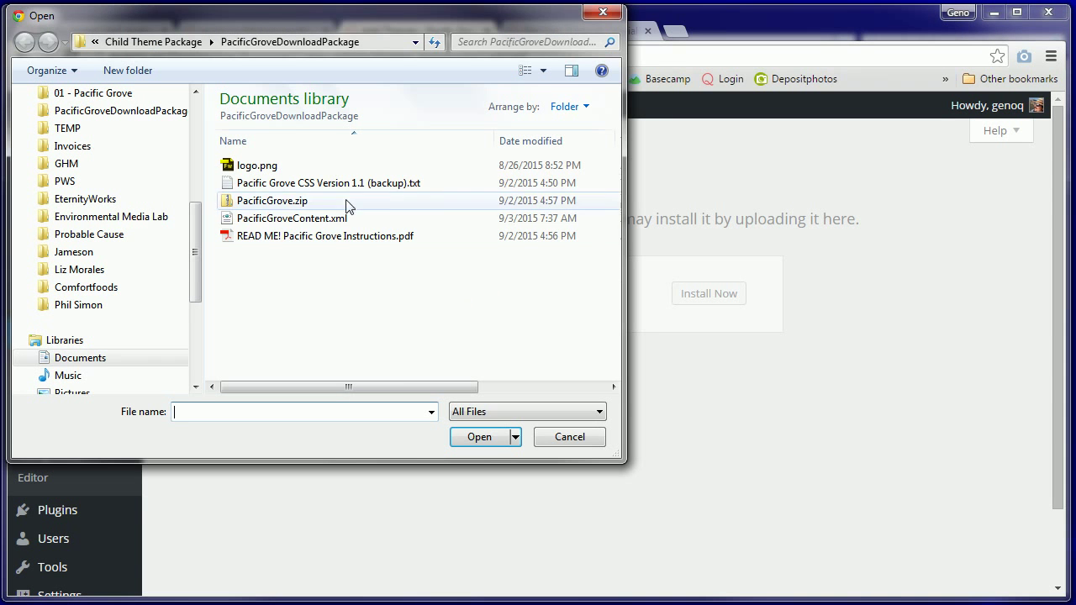
pyautogui.doubleClick(264, 203)
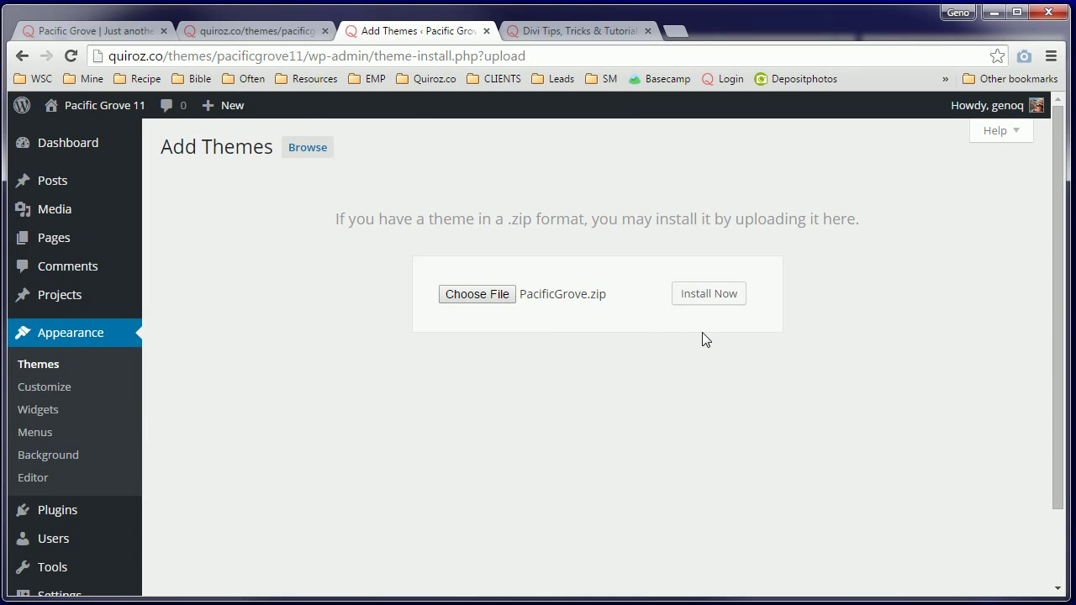
pyautogui.click(706, 294)
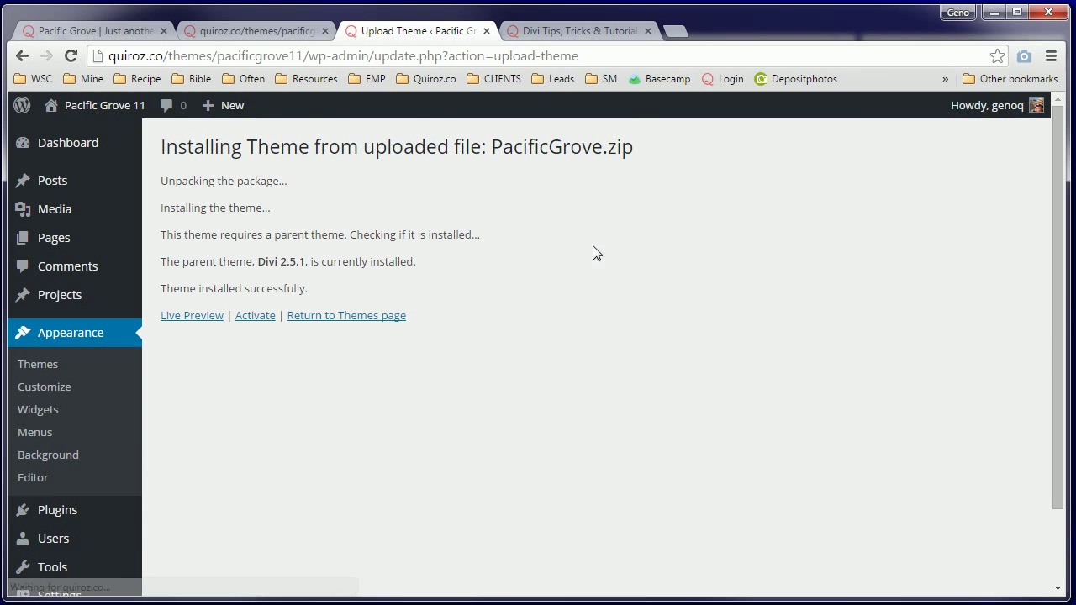
pyautogui.click(255, 318)
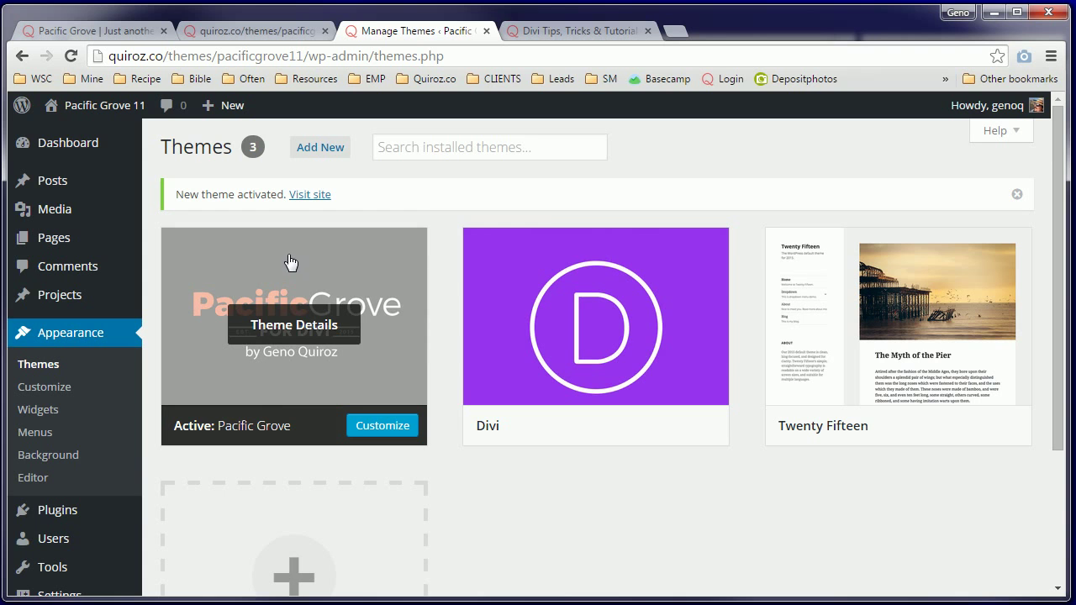
# Step: Install the WordPress Importer plugin, then activate it and run the importer
pyautogui.scroll(-1, 91, 451)
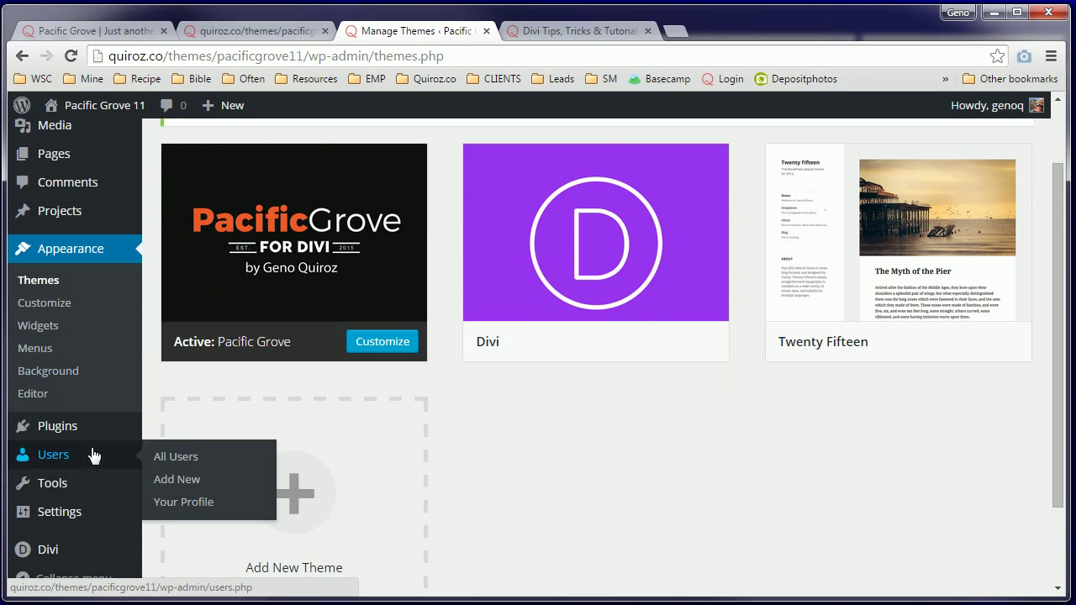
pyautogui.moveTo(66, 489)
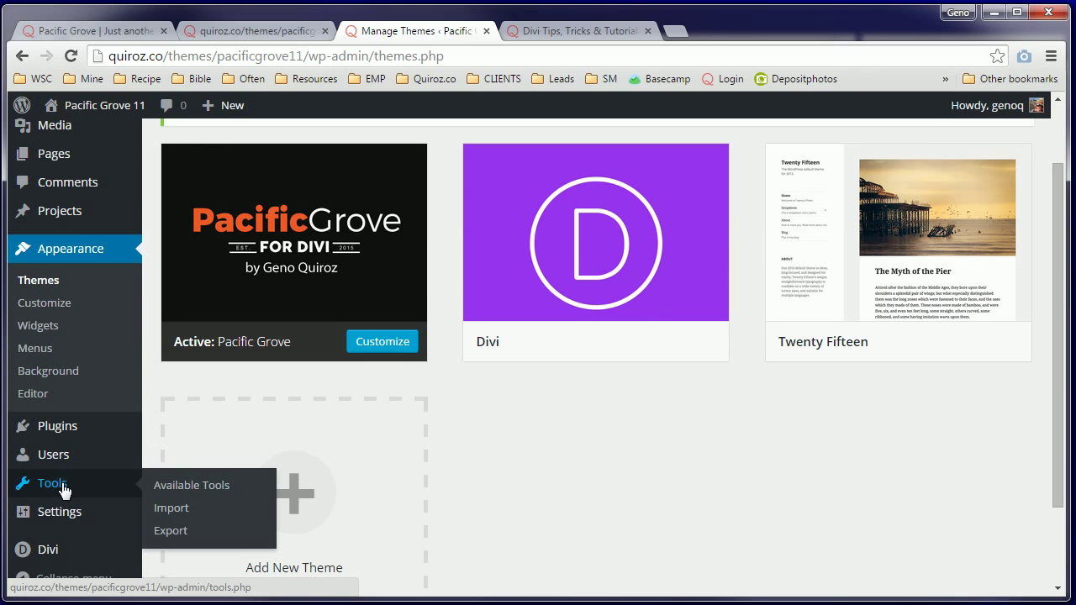
pyautogui.click(172, 508)
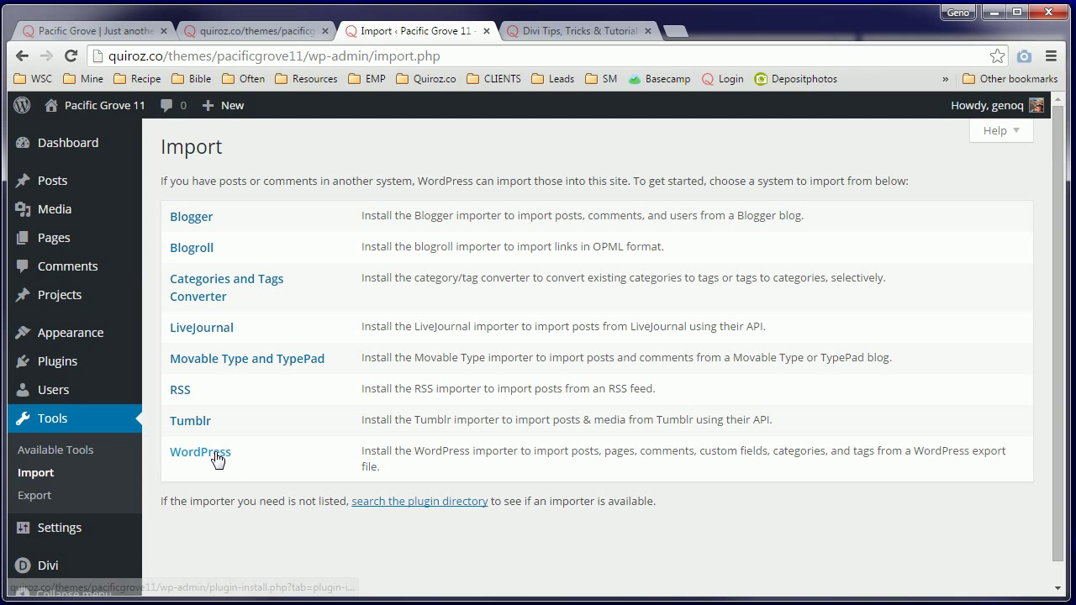
pyautogui.click(216, 460)
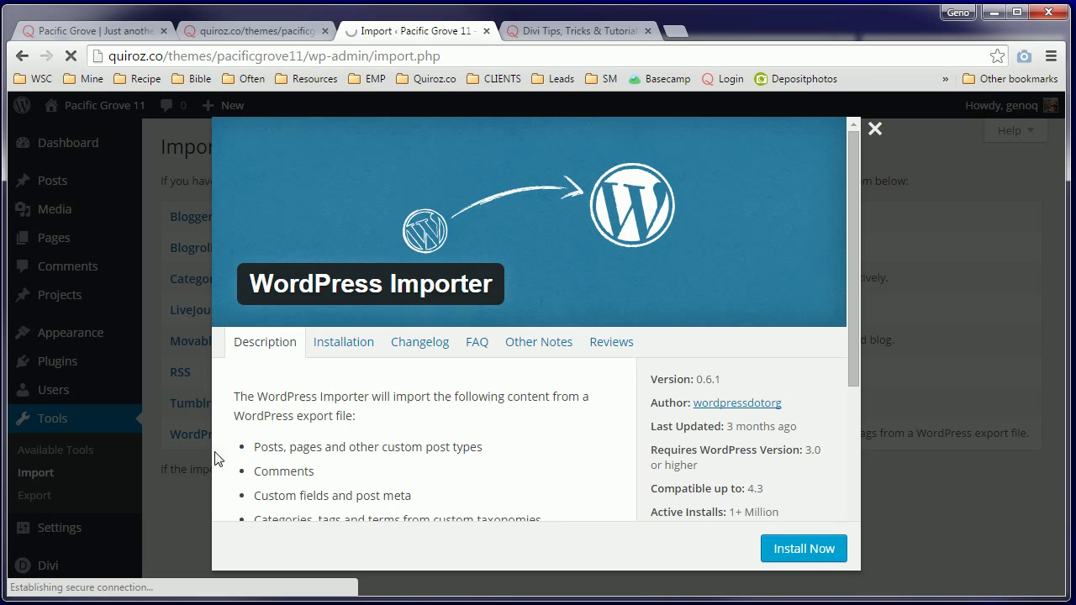
pyautogui.click(801, 549)
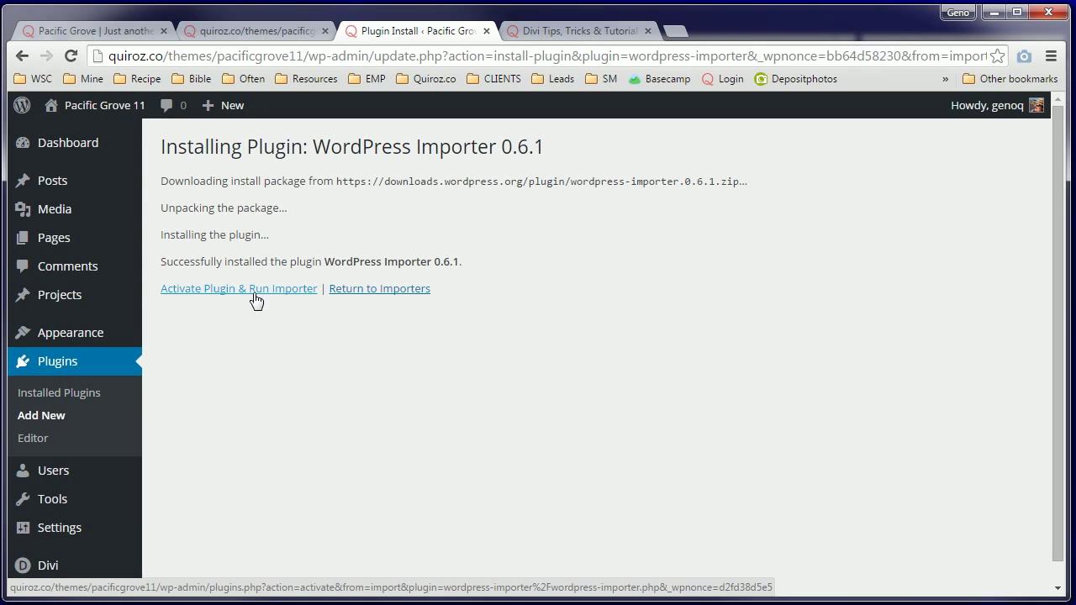
pyautogui.click(256, 300)
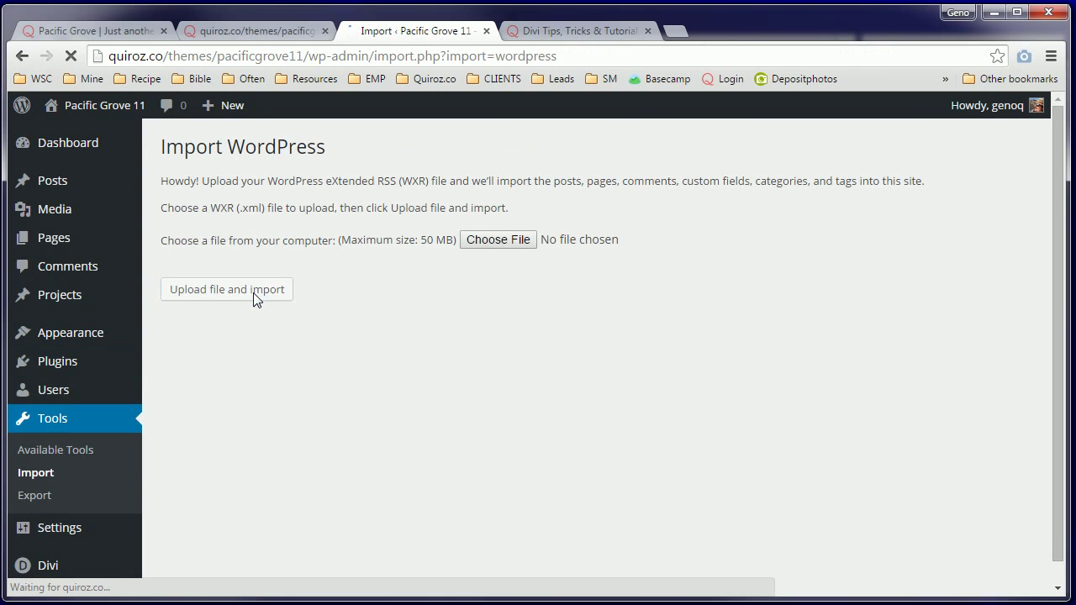
# Step: Upload PacificGroveContent.xml from the download package to the WordPress importer
pyautogui.click(496, 241)
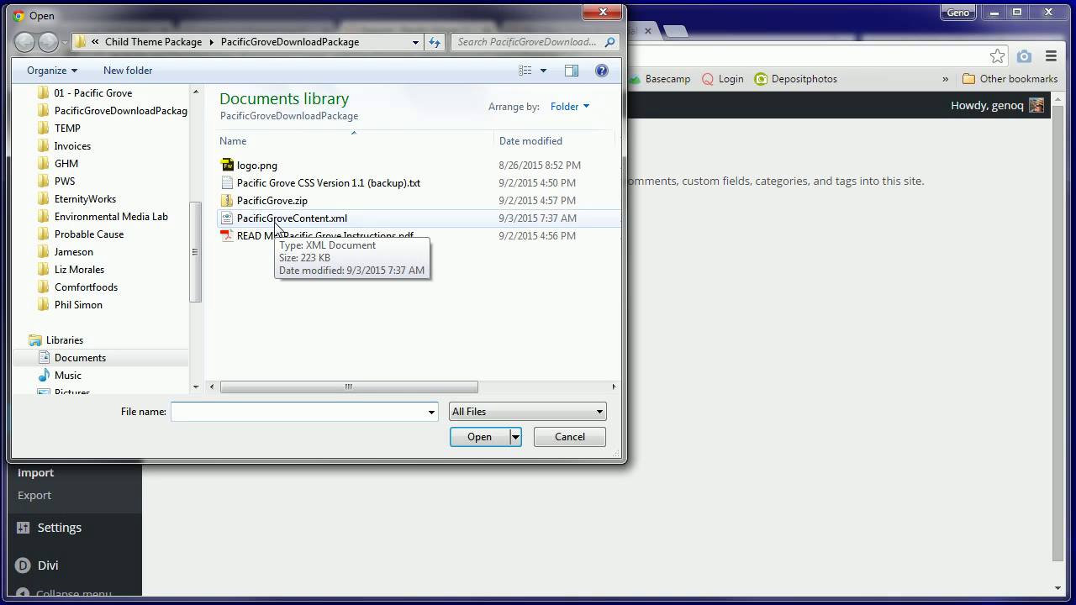
pyautogui.doubleClick(277, 220)
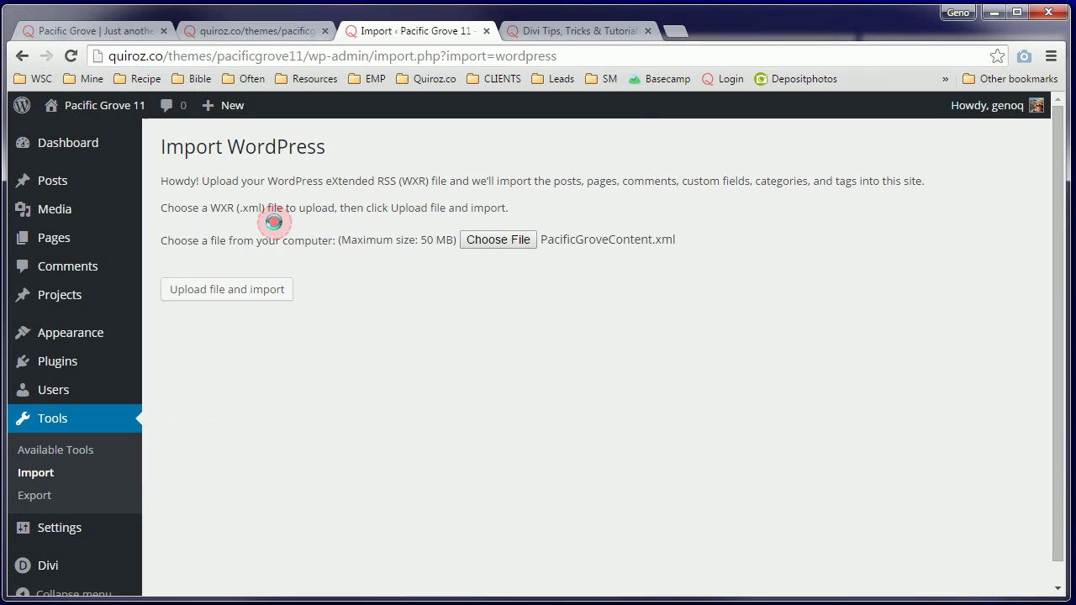
pyautogui.click(234, 292)
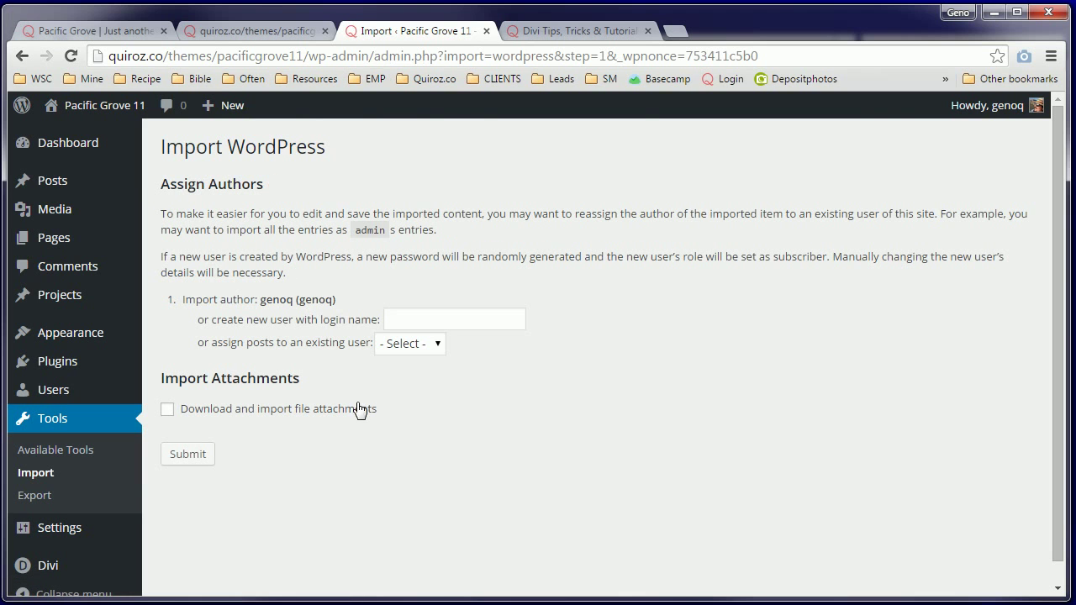
# Step: Assign the imported posts to the existing site user, include the file attachments and submit the import
pyautogui.click(440, 348)
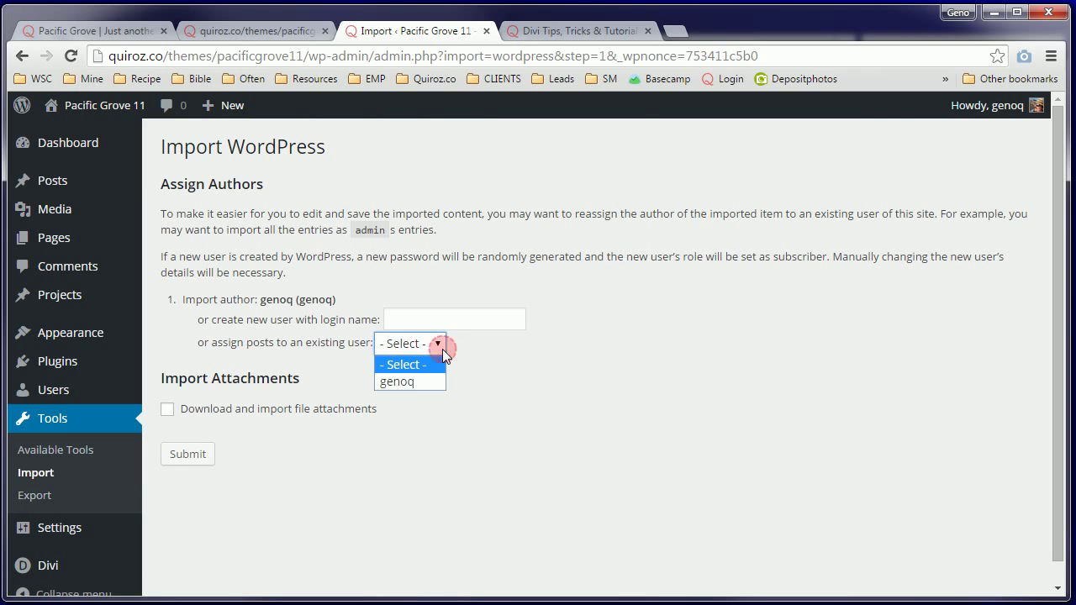
pyautogui.click(405, 380)
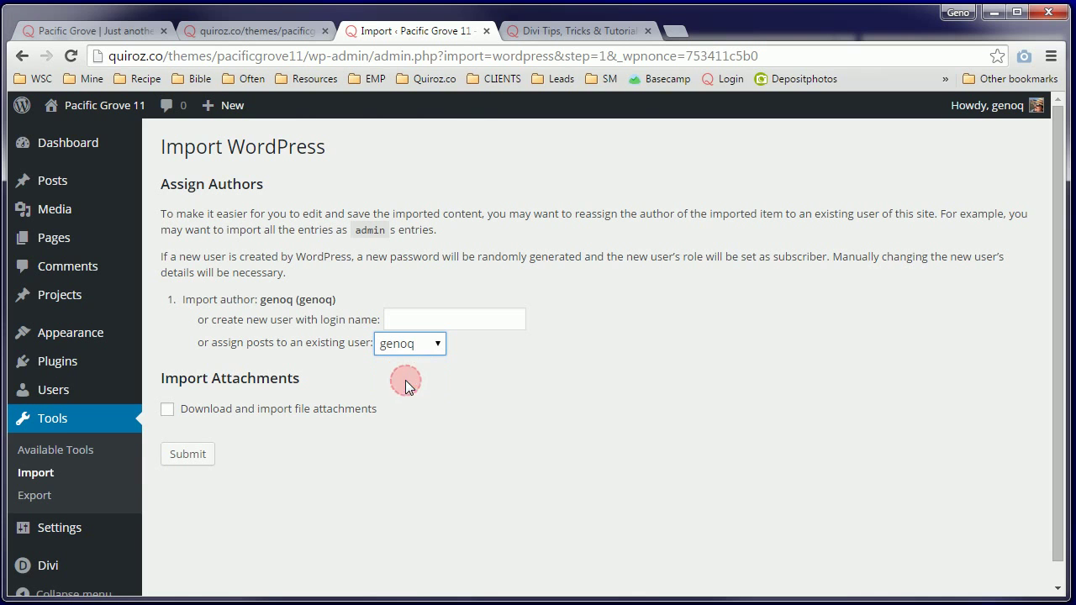
pyautogui.click(167, 413)
pyautogui.click(183, 457)
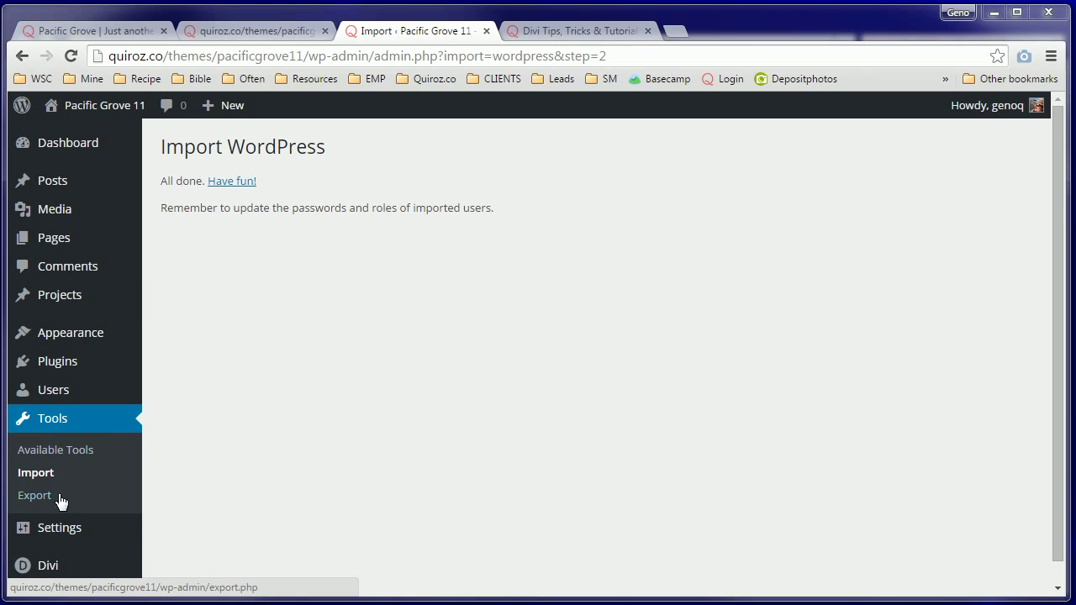
# Step: Set the site's front page to the static page Home in the reading settings and save the changes
pyautogui.moveTo(24, 533)
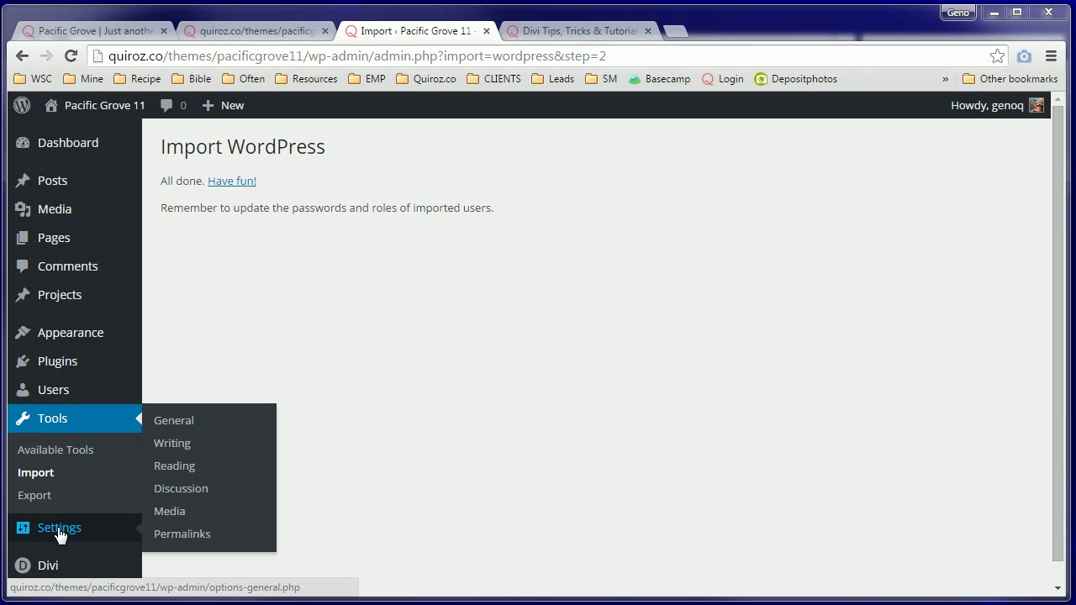
pyautogui.click(181, 464)
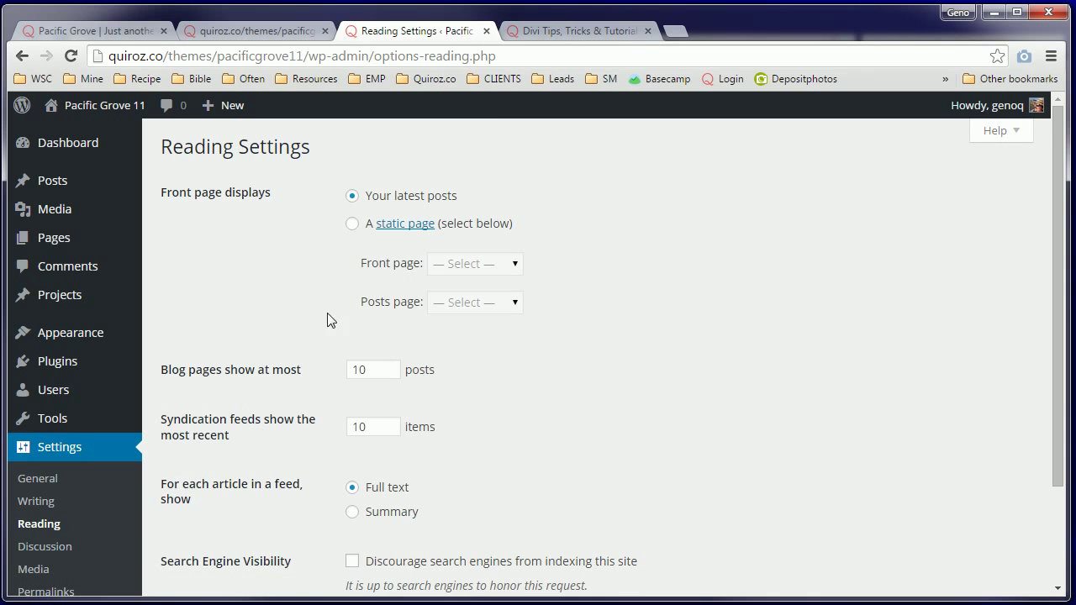
pyautogui.click(353, 223)
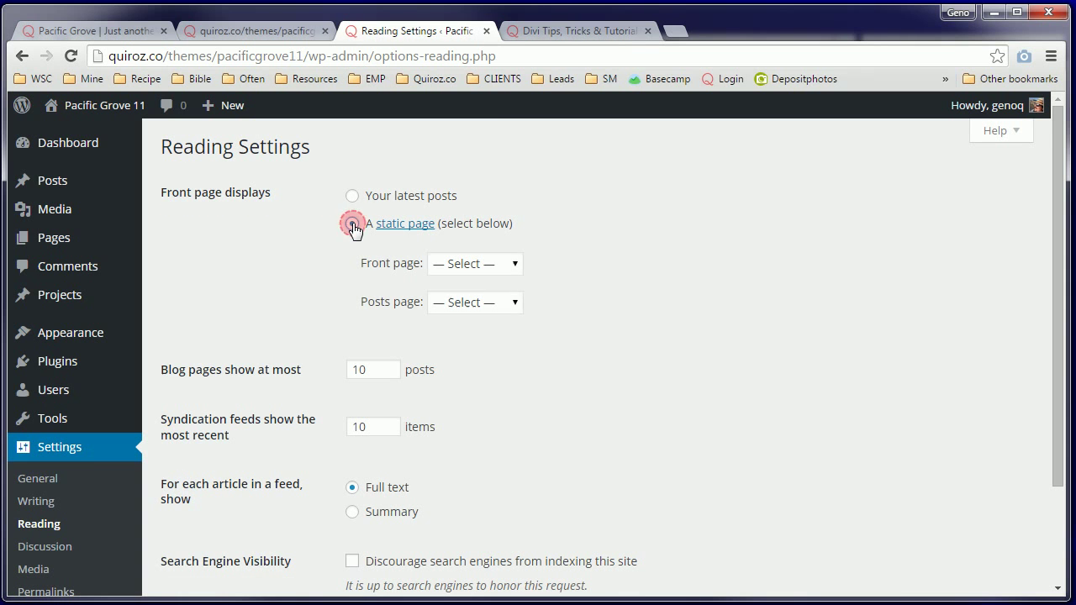
pyautogui.click(494, 267)
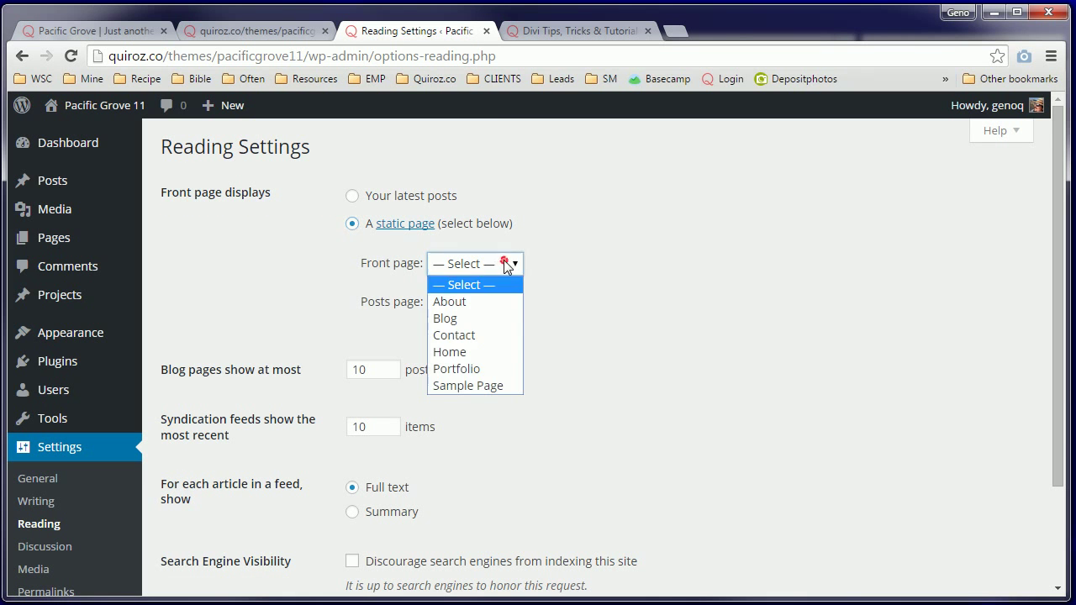
pyautogui.click(457, 353)
pyautogui.scroll(-3, 456, 355)
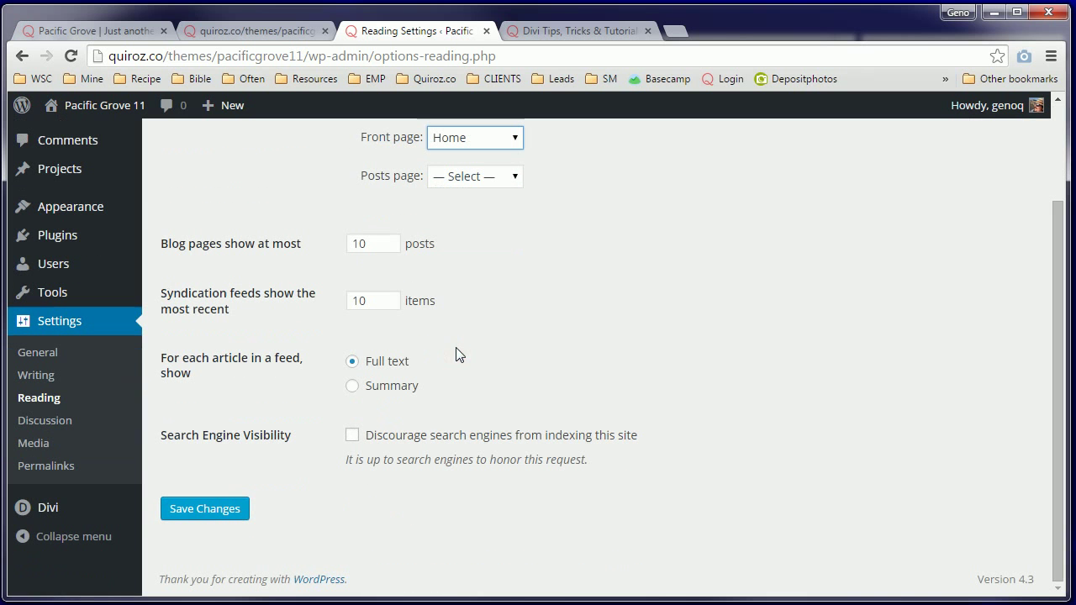
pyautogui.click(204, 511)
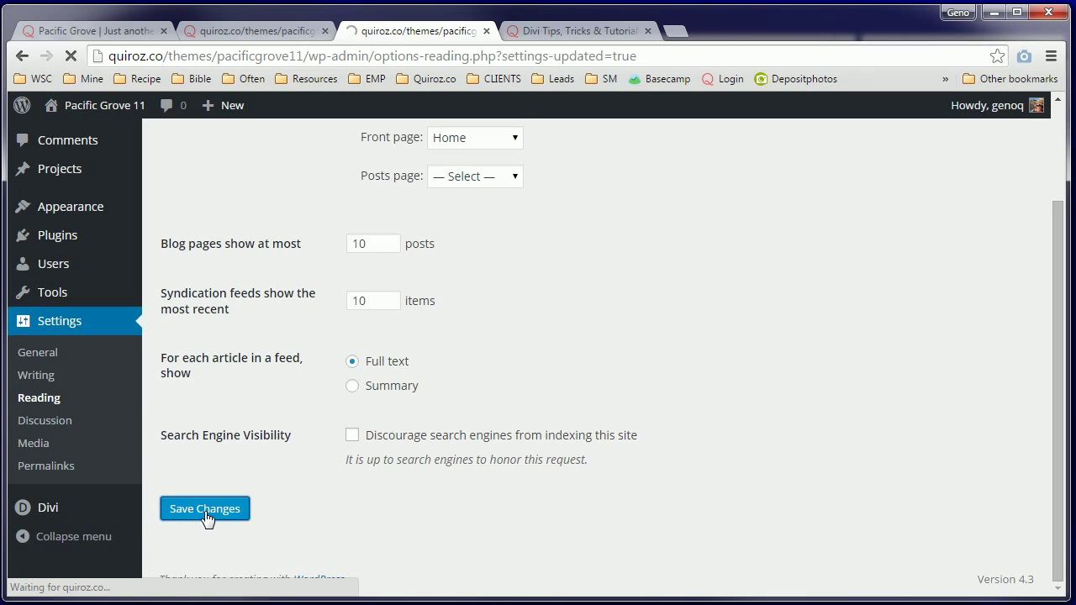
# Step: Assign the Main Menu to the Primary Menu theme location and save the menu
pyautogui.moveTo(84, 344)
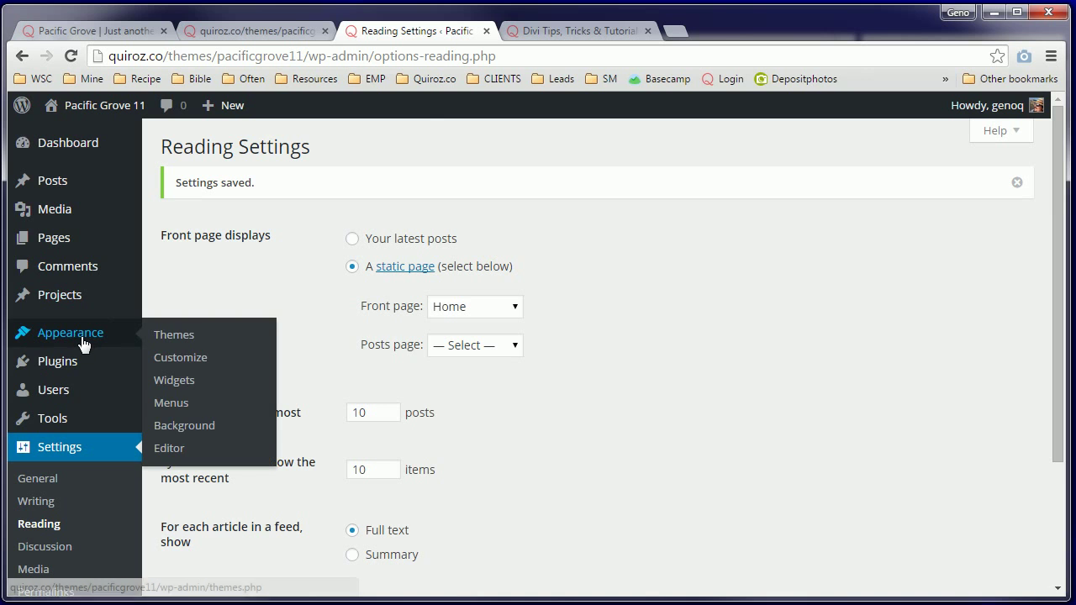
pyautogui.click(173, 403)
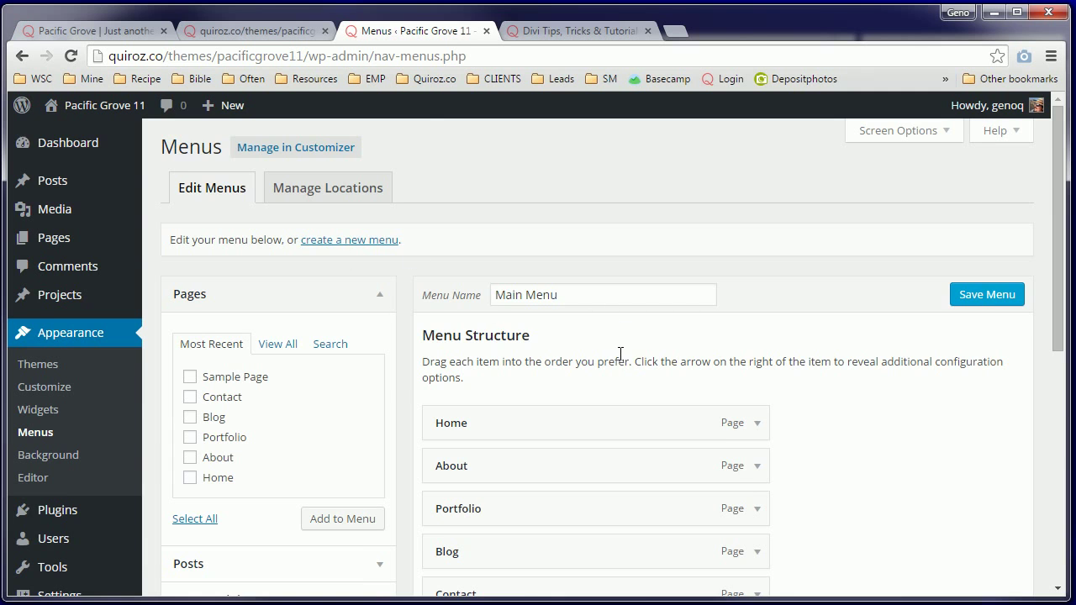
pyautogui.scroll(-4, 601, 357)
pyautogui.scroll(-2, 559, 416)
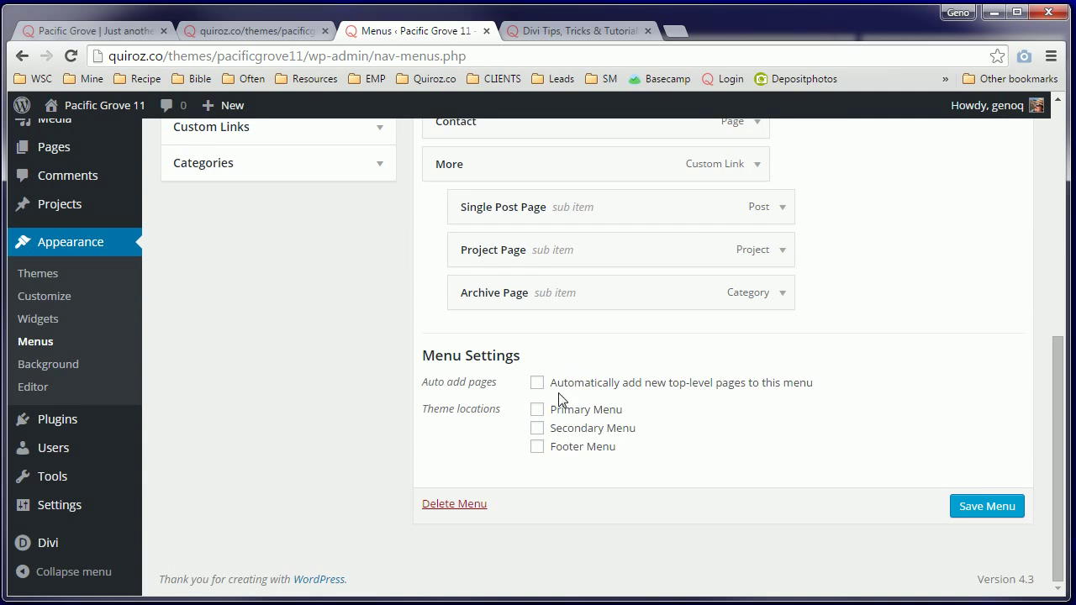
pyautogui.click(537, 410)
pyautogui.click(980, 507)
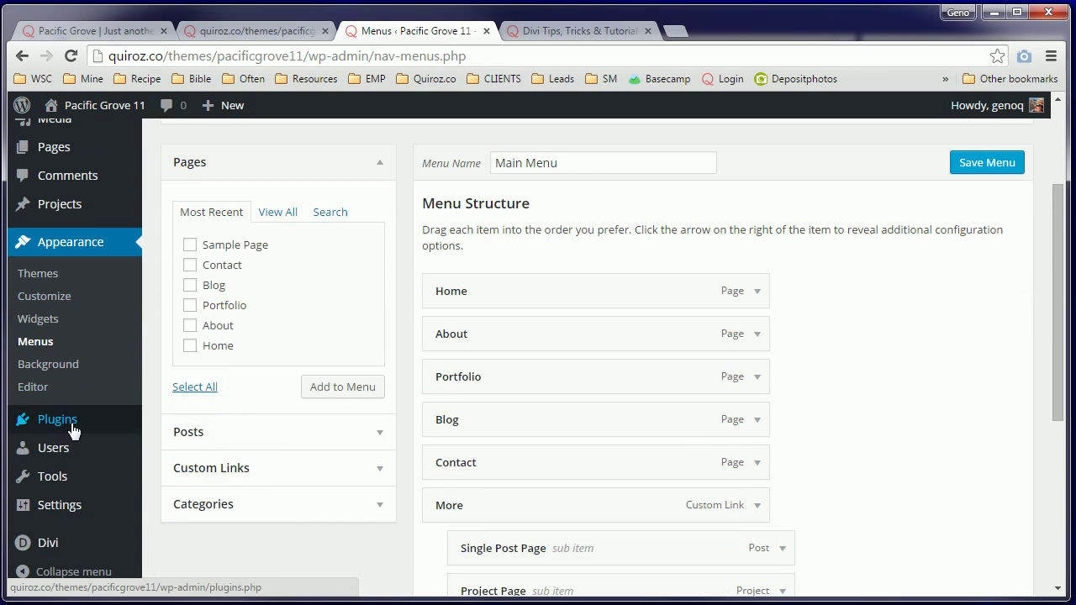
# Step: In the Divi theme customizer's header format settings, enable Hide Navigation Until Scroll and publish the change
pyautogui.moveTo(52, 547)
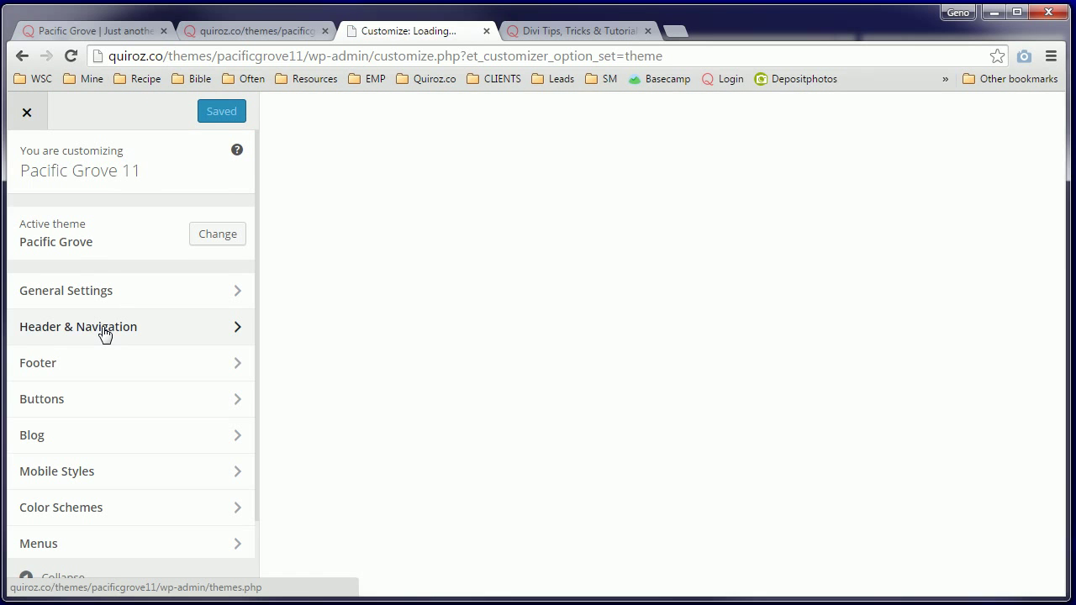
pyautogui.click(104, 333)
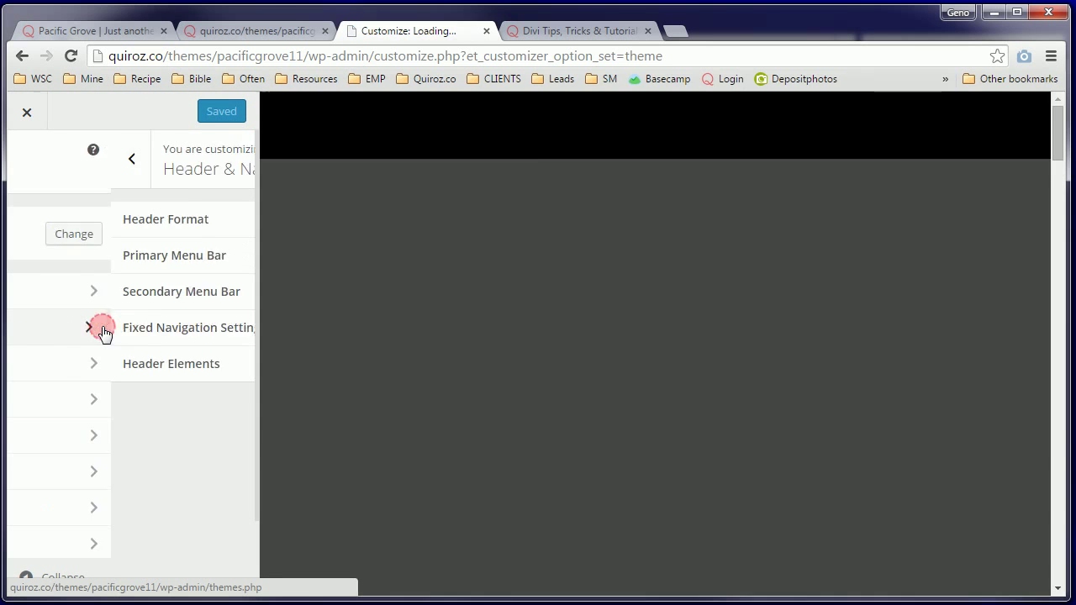
pyautogui.click(84, 224)
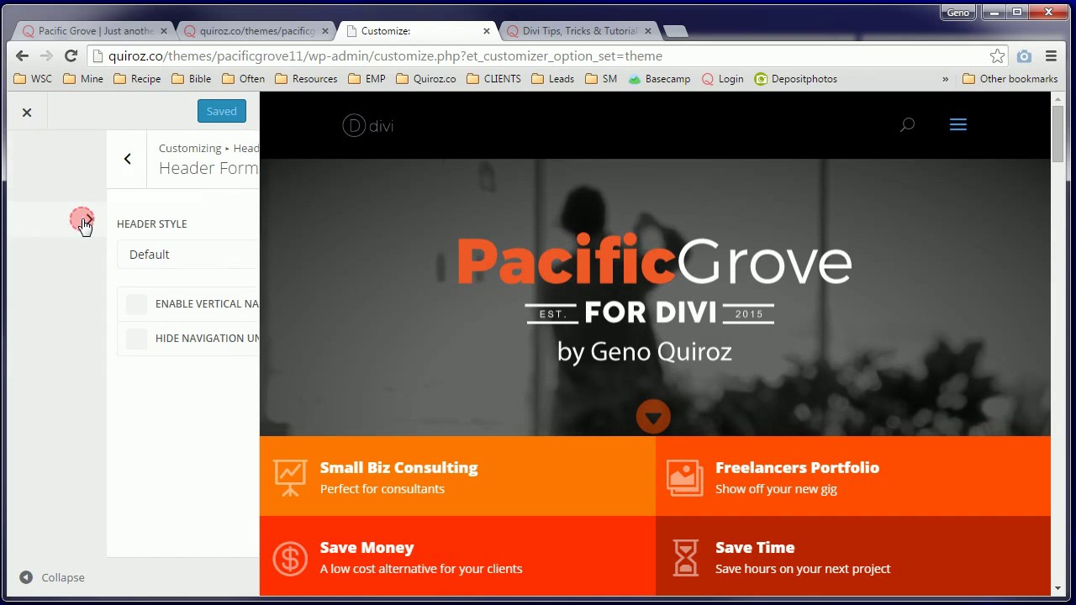
pyautogui.click(82, 341)
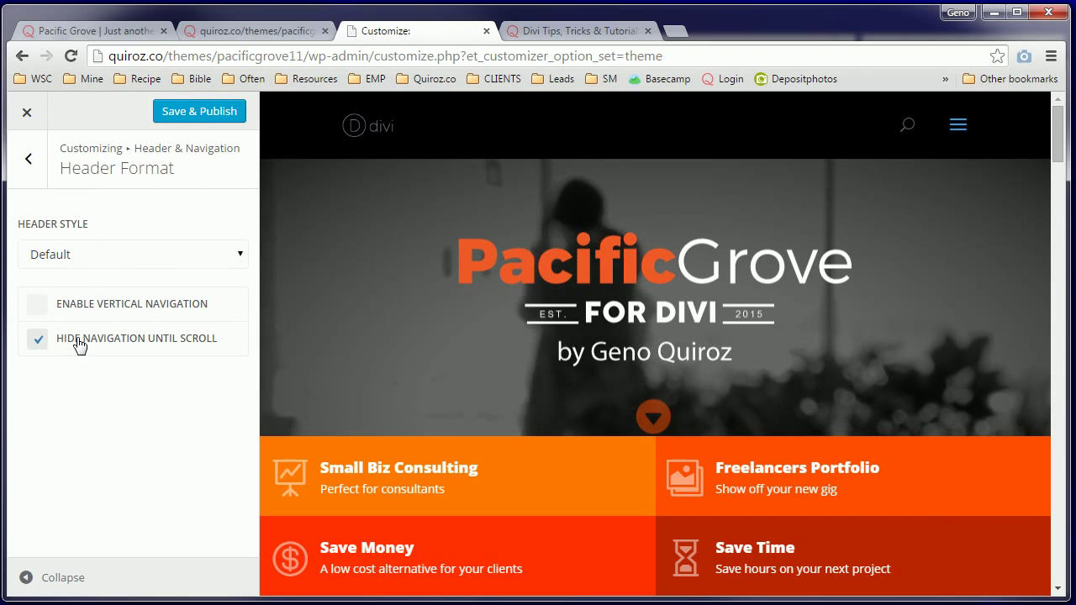
pyautogui.click(185, 118)
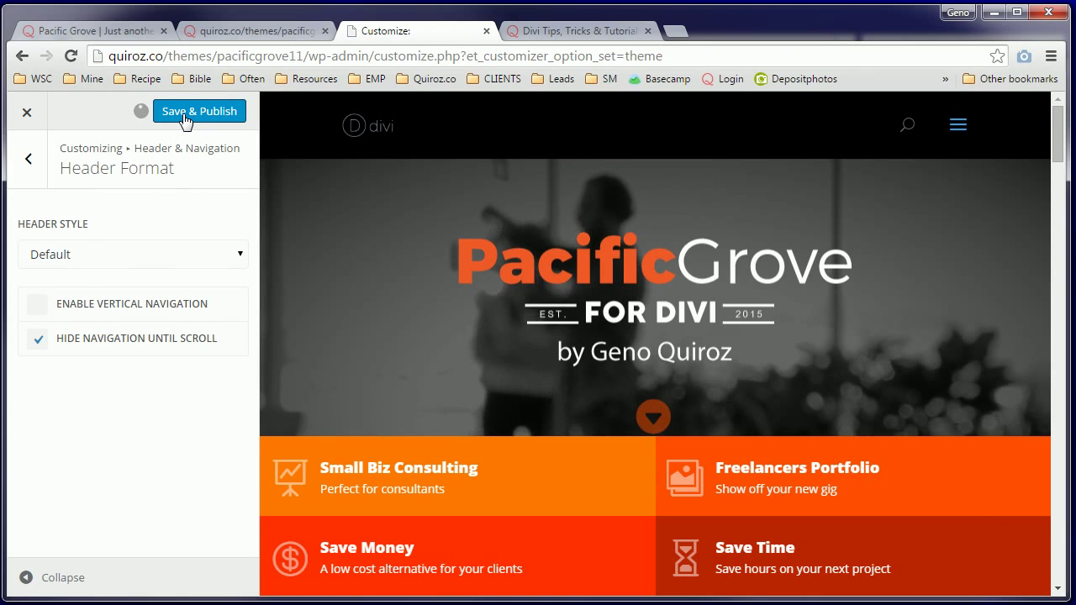
# Step: Set the primary menu bar's text color to fully opaque white, #ffffff
pyautogui.click(30, 162)
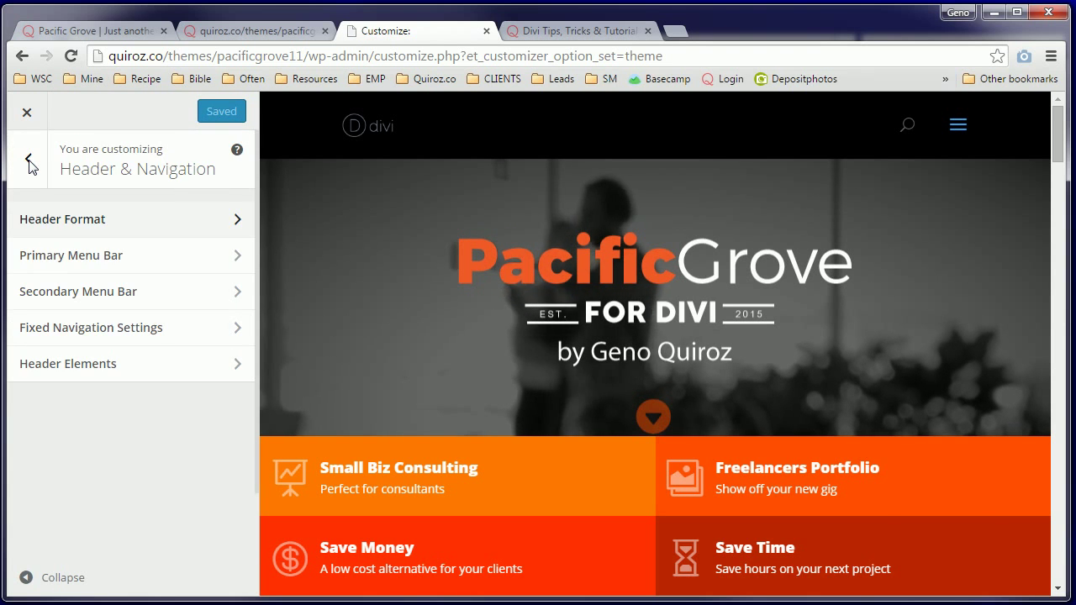
pyautogui.click(79, 256)
pyautogui.scroll(-6, 82, 261)
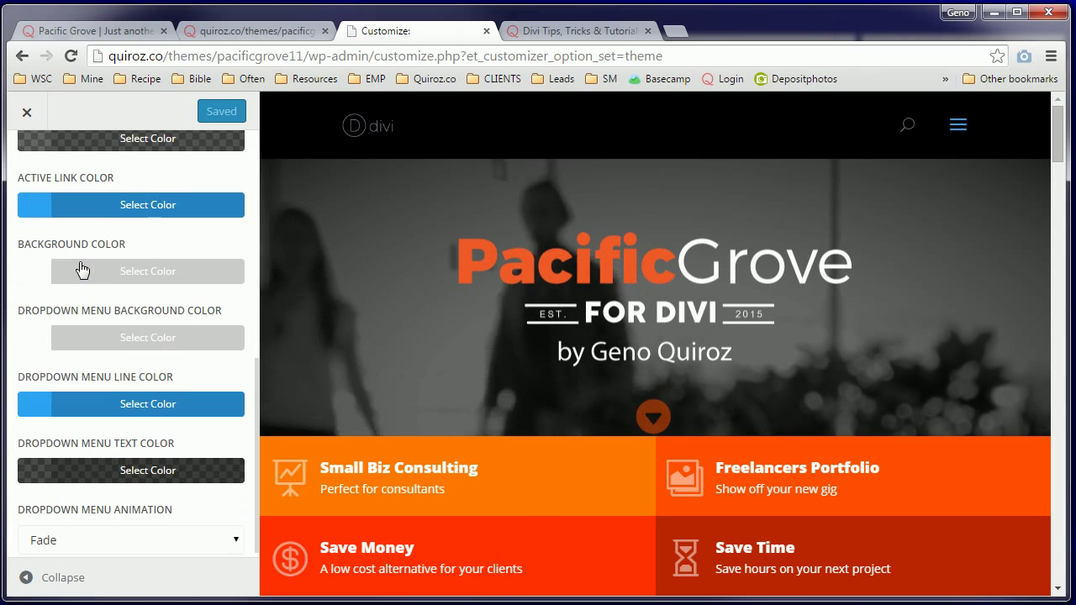
pyautogui.click(107, 143)
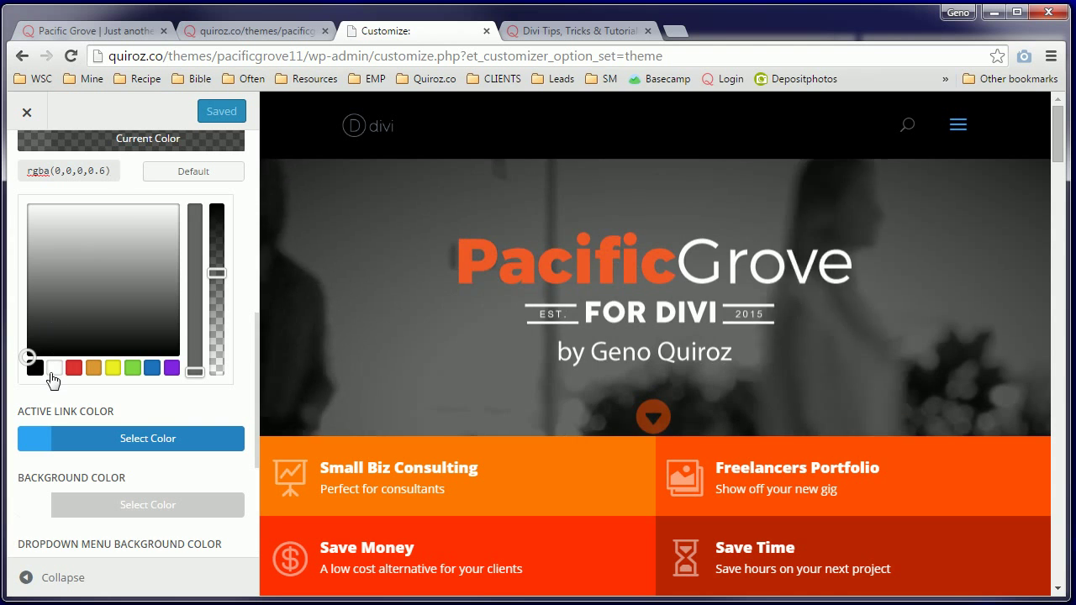
pyautogui.click(53, 369)
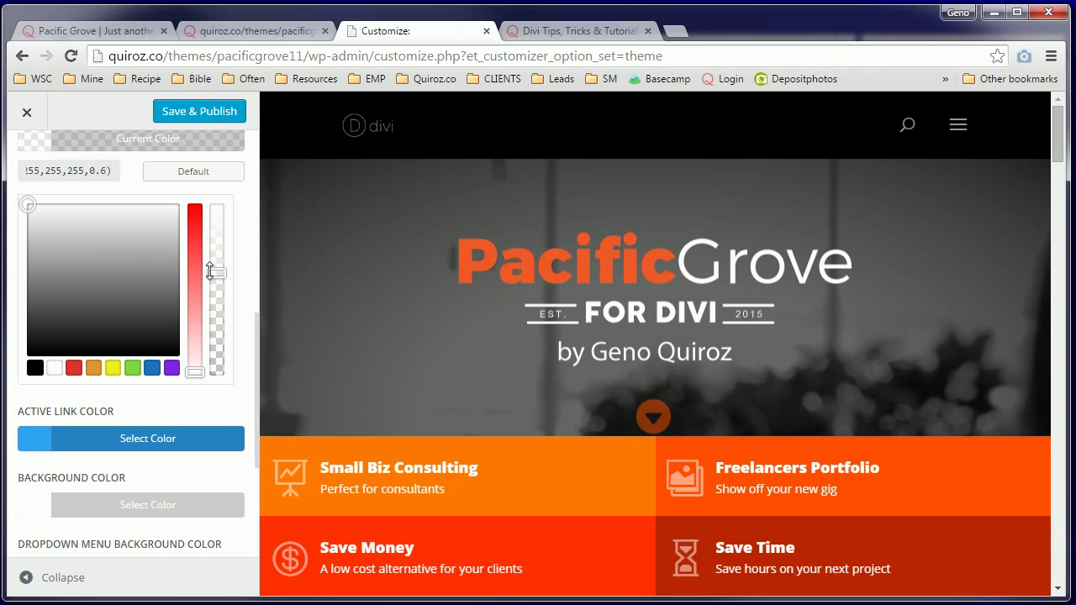
pyautogui.moveTo(220, 273); pyautogui.dragTo(217, 207)
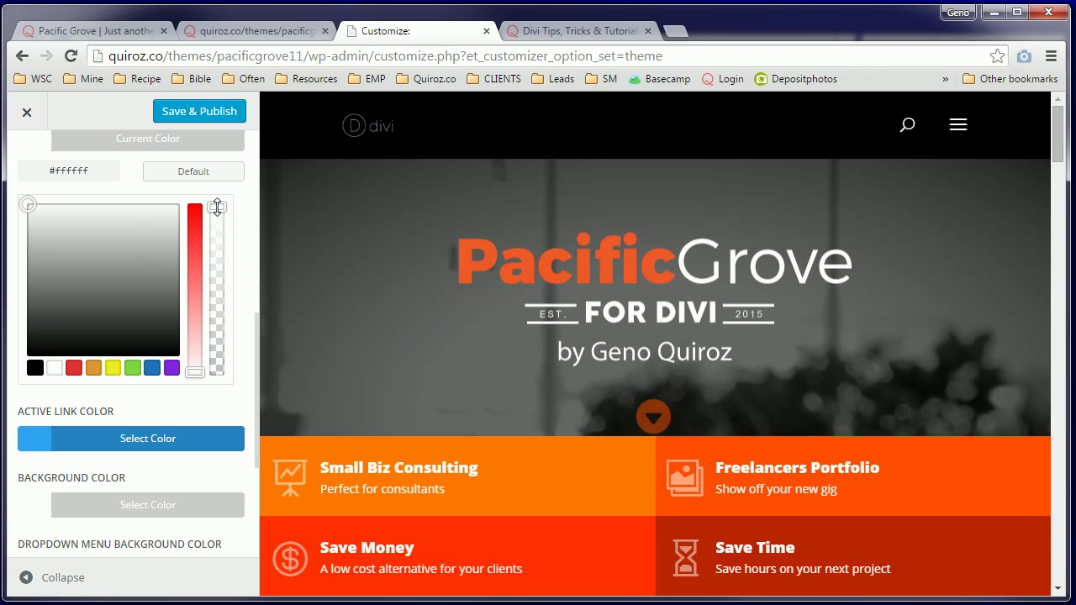
pyautogui.click(166, 144)
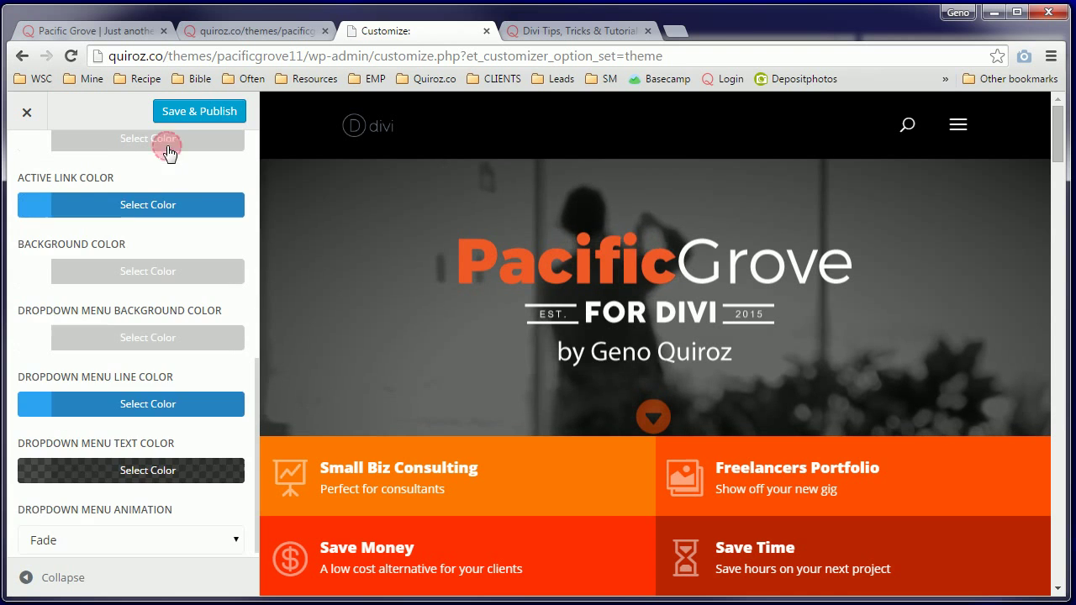
# Step: Set the primary menu bar's active link color to #ff4e00 and copy that color code
pyautogui.click(121, 209)
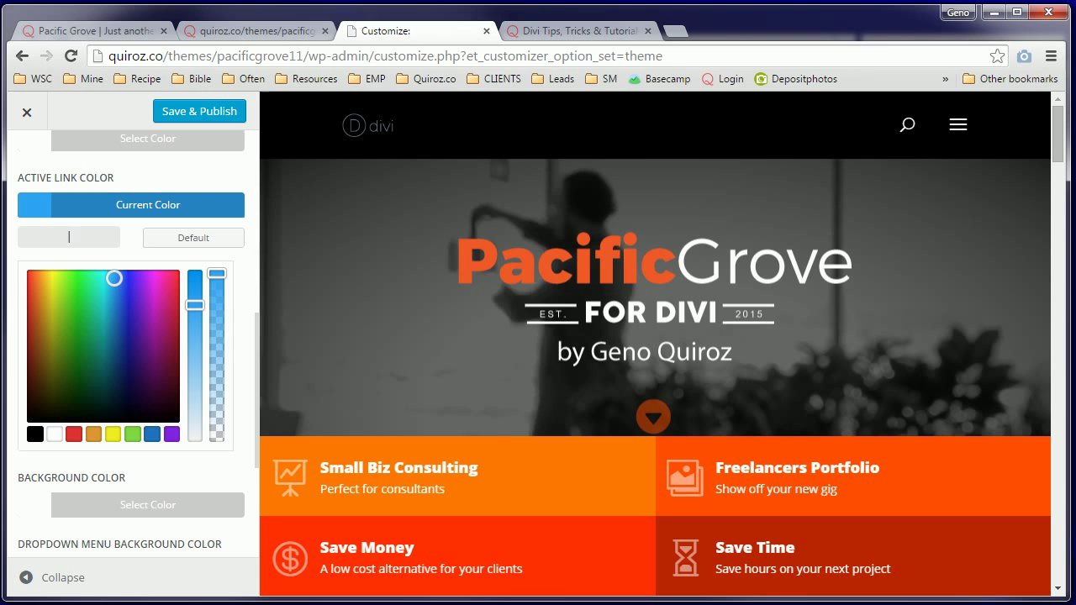
pyautogui.write('#')
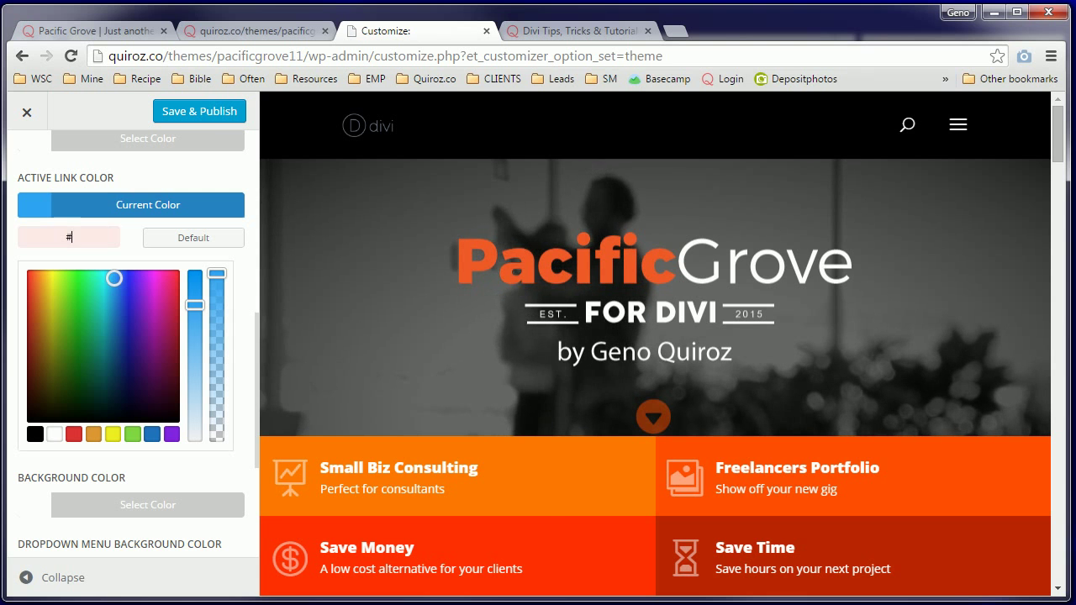
pyautogui.write('ff4e0')
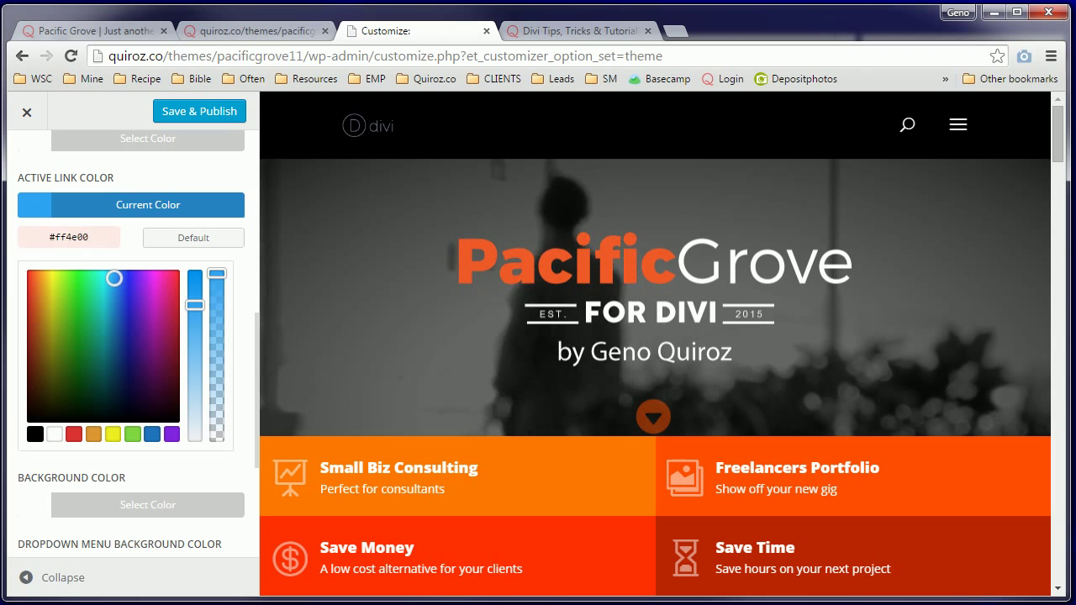
pyautogui.write('0')
pyautogui.tripleClick(98, 239)
pyautogui.hotkey('ctrl', 'c')
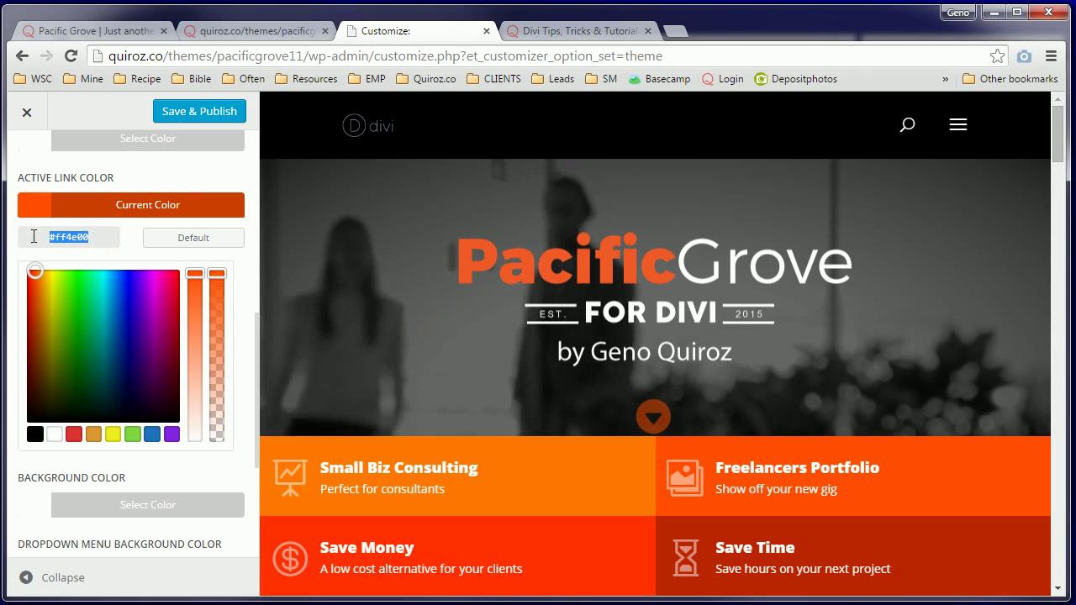
pyautogui.click(128, 209)
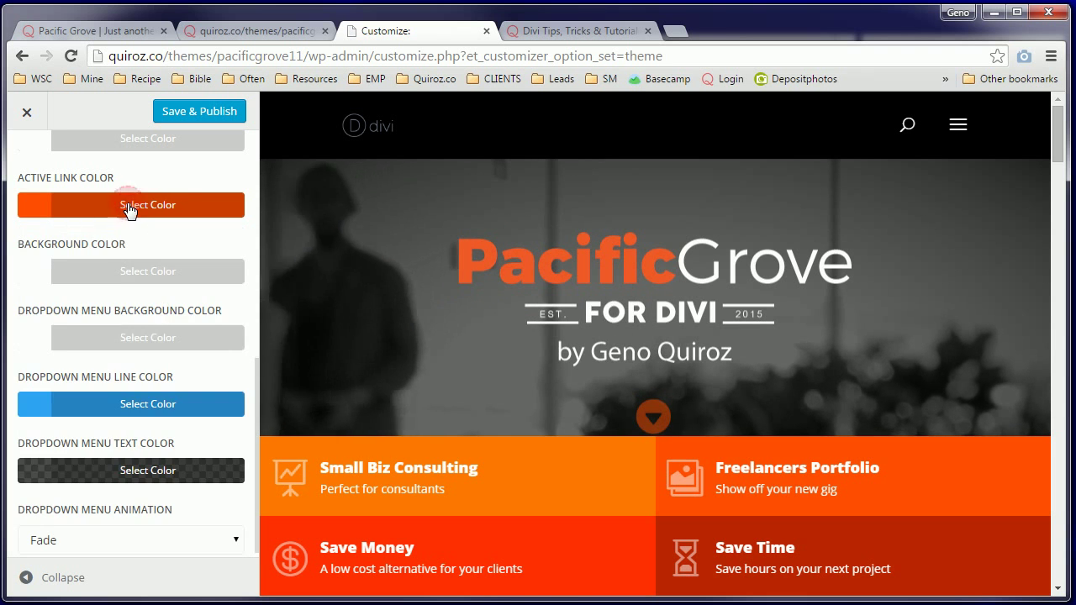
# Step: Set both the primary menu bar's background color and its dropdown menu background color to black
pyautogui.click(126, 270)
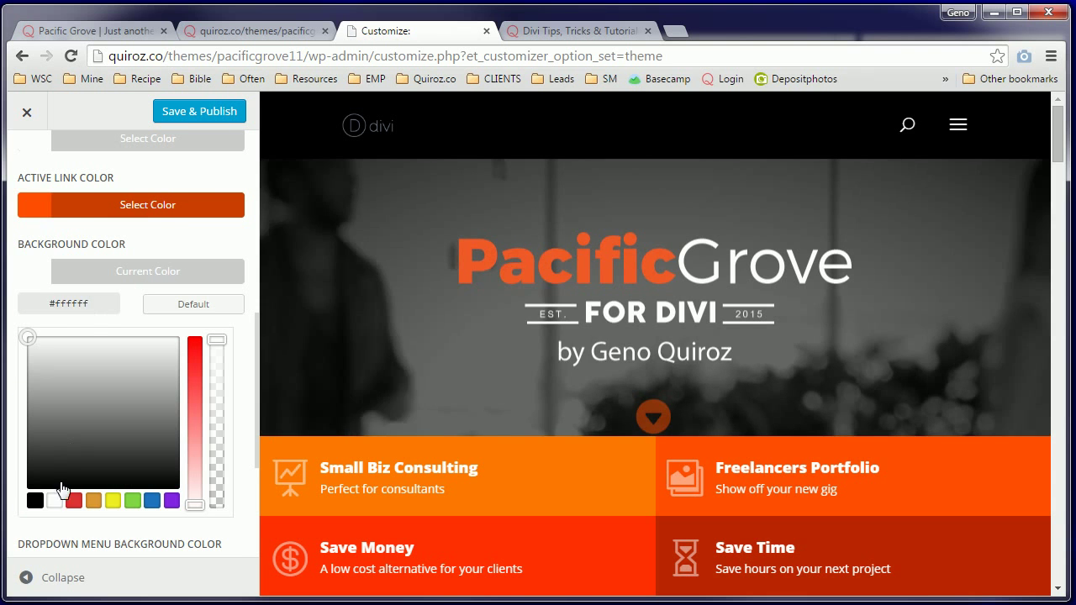
pyautogui.click(35, 501)
pyautogui.click(103, 273)
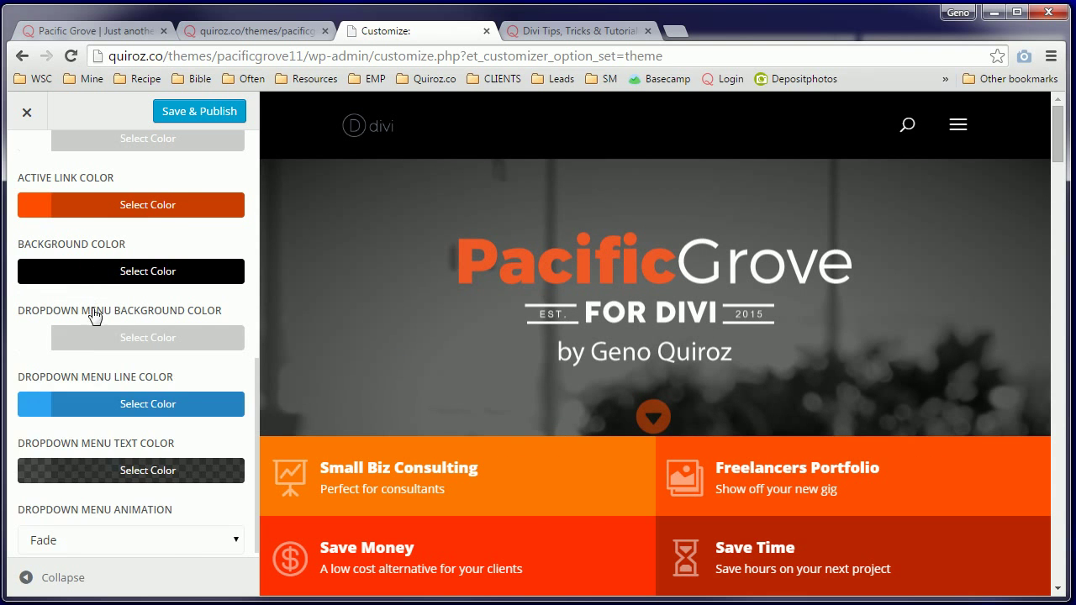
pyautogui.click(95, 337)
pyautogui.scroll(-3, 76, 363)
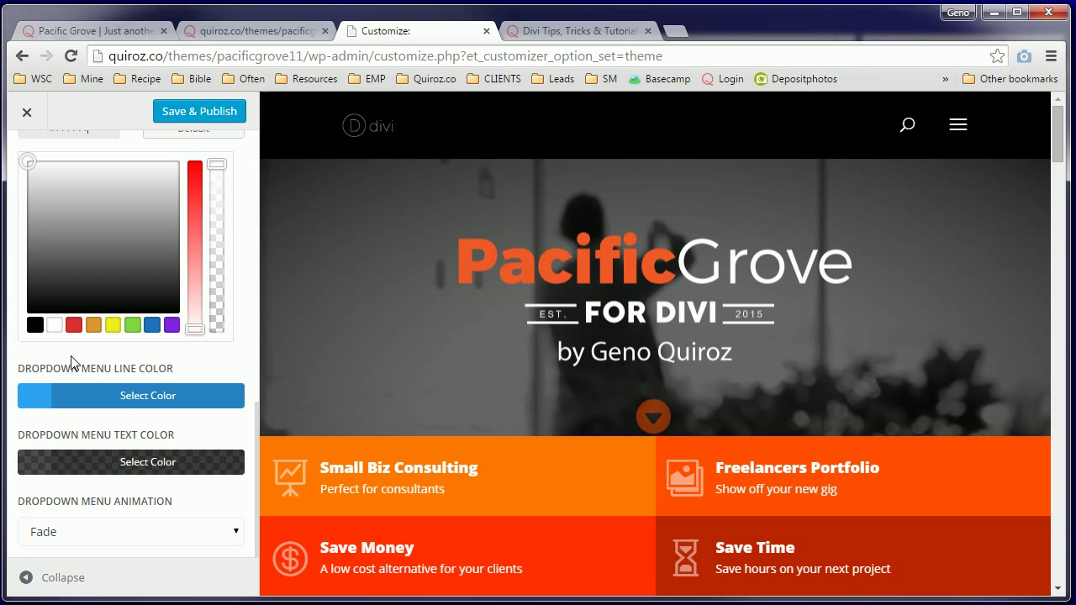
pyautogui.click(35, 325)
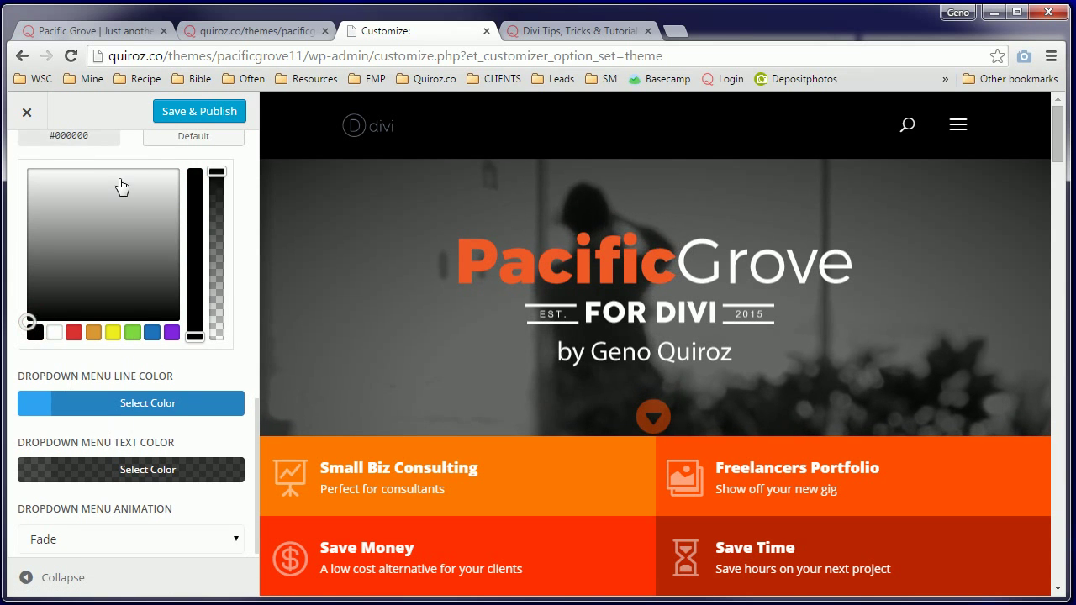
pyautogui.scroll(2, 122, 186)
pyautogui.click(112, 269)
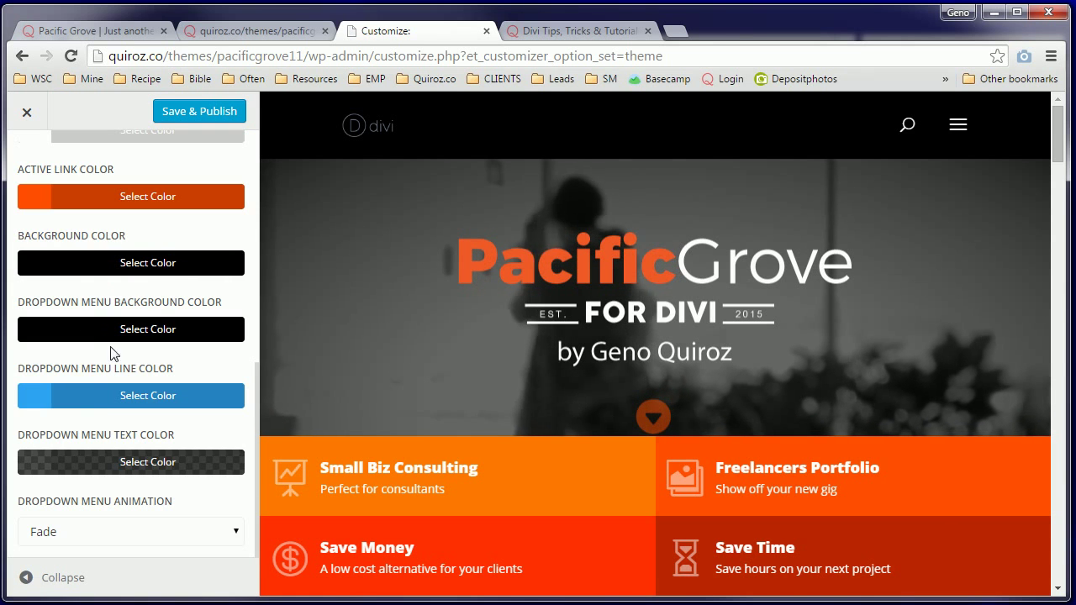
# Step: Set the dropdown menu line color to the copied code #ff4e00
pyautogui.click(102, 404)
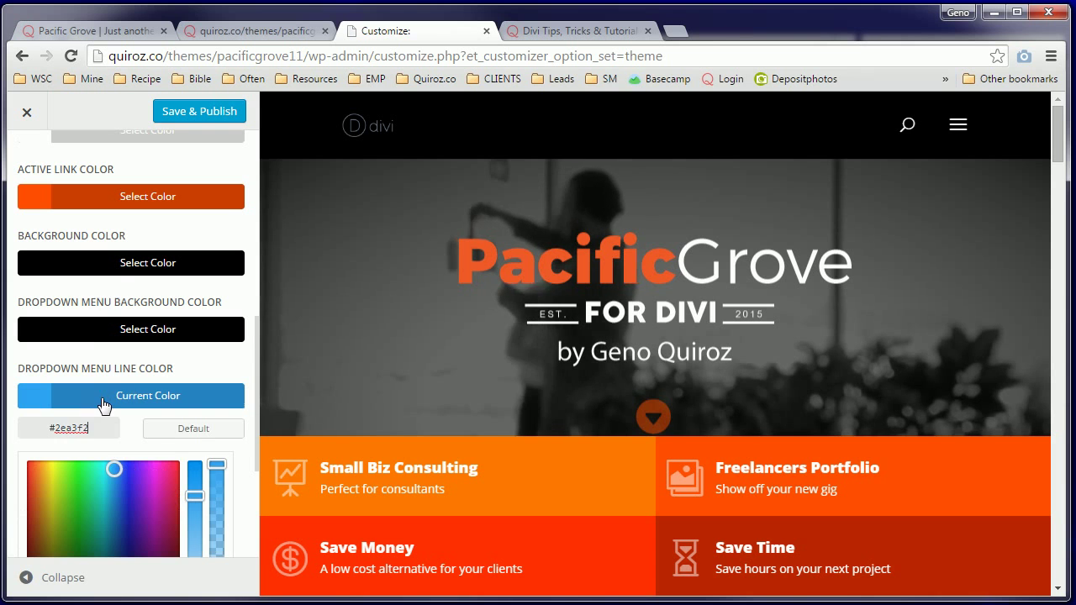
pyautogui.moveTo(104, 428); pyautogui.dragTo(0, 420)
pyautogui.hotkey('ctrl', 'v')
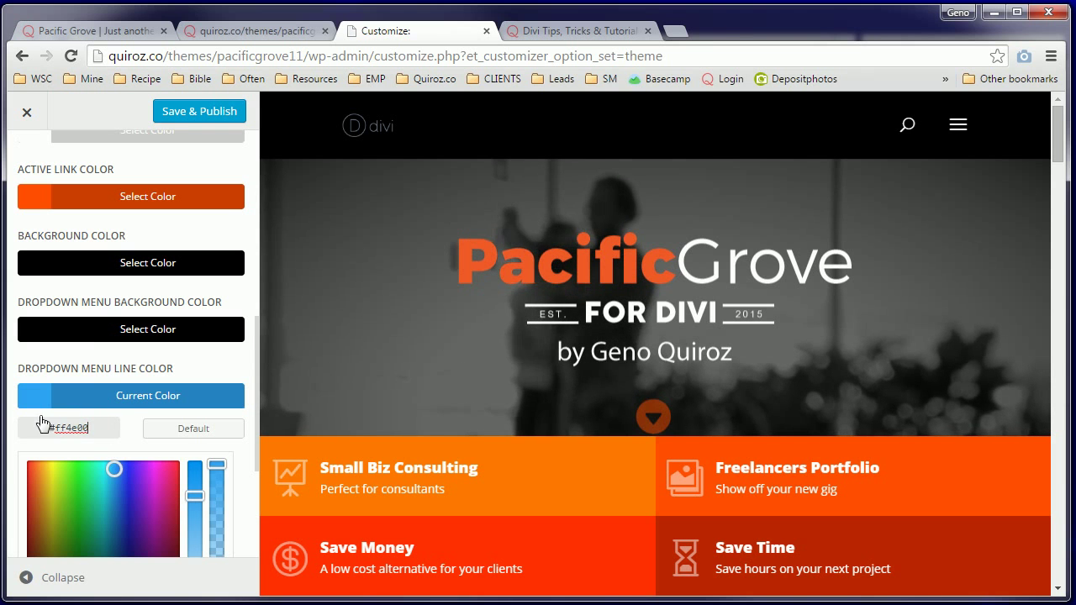
pyautogui.click(131, 400)
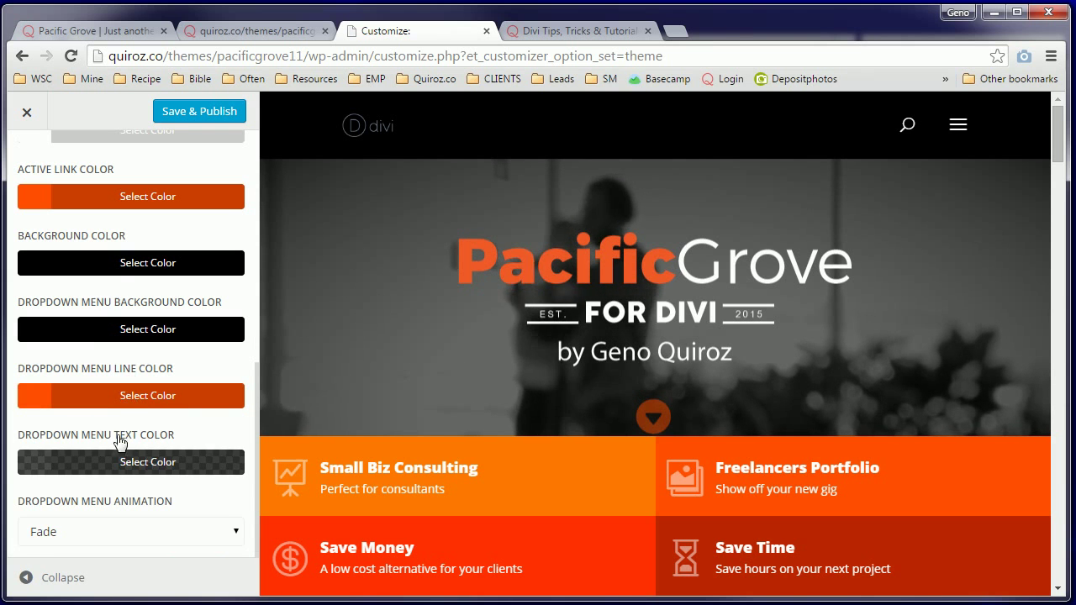
# Step: Set the dropdown menu text color to fully opaque white
pyautogui.click(114, 465)
pyautogui.scroll(-2, 120, 437)
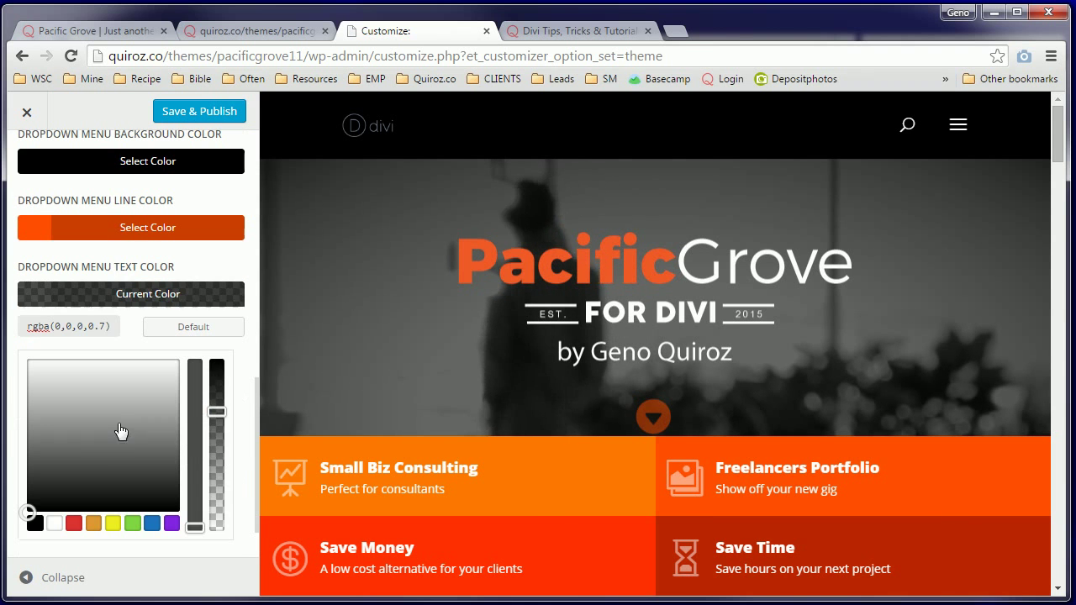
pyautogui.click(54, 522)
pyautogui.moveTo(221, 437); pyautogui.dragTo(217, 361)
pyautogui.click(143, 296)
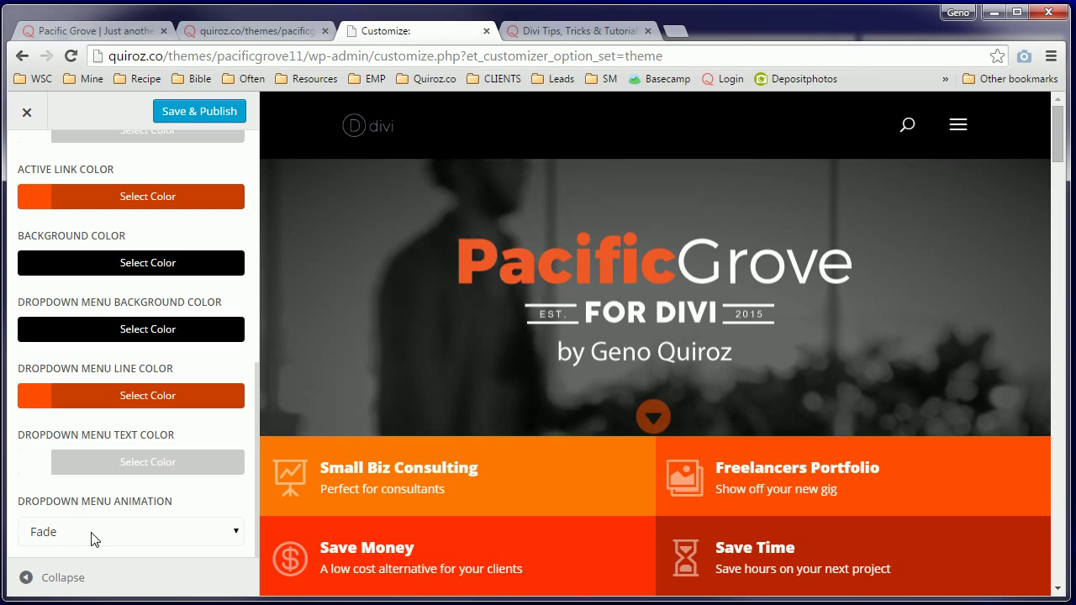
# Step: Set the dropdown menu animation to Expand, then publish the primary menu bar settings and close the customizer
pyautogui.click(93, 533)
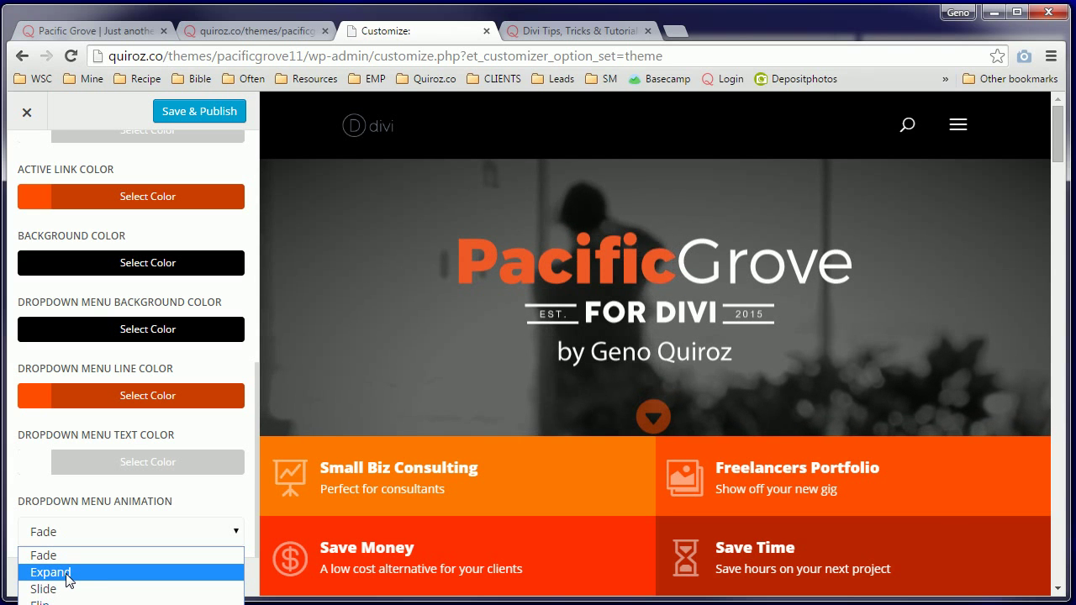
pyautogui.click(67, 573)
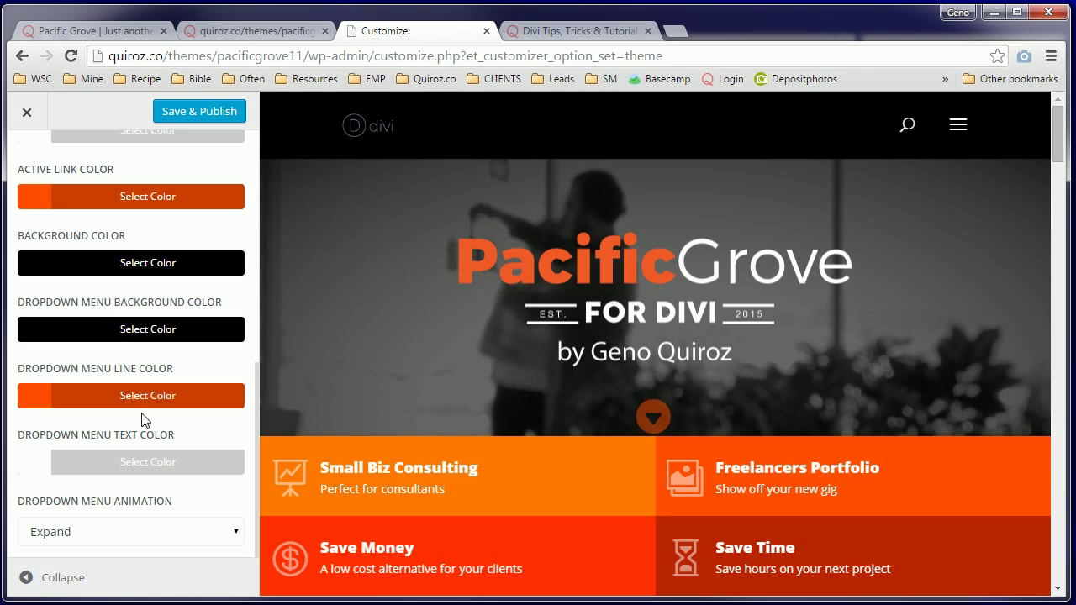
pyautogui.scroll(1, 142, 420)
pyautogui.scroll(5, 152, 404)
pyautogui.click(193, 112)
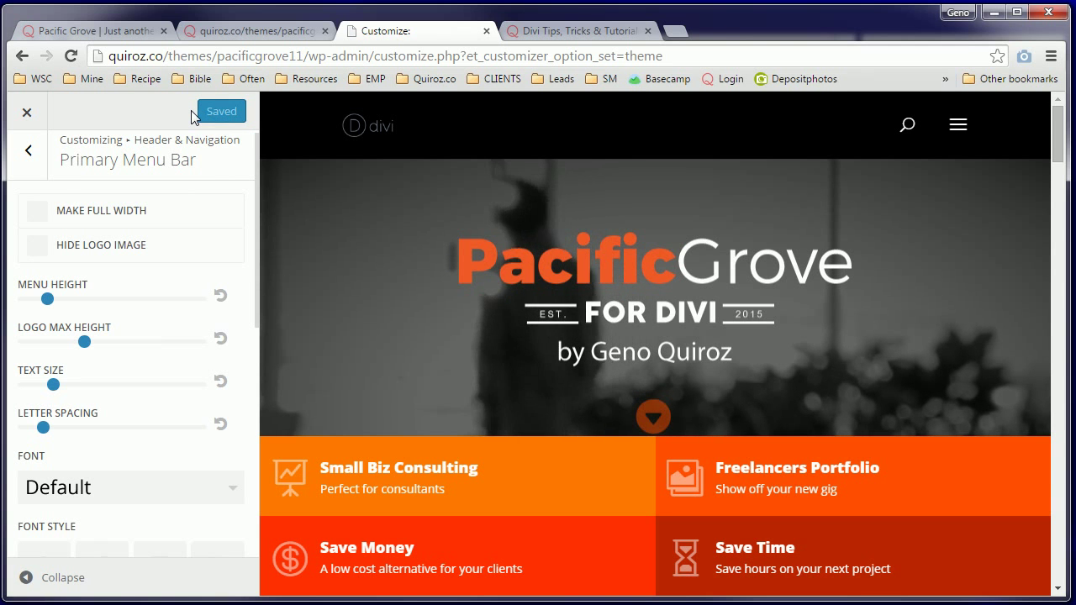
pyautogui.click(27, 113)
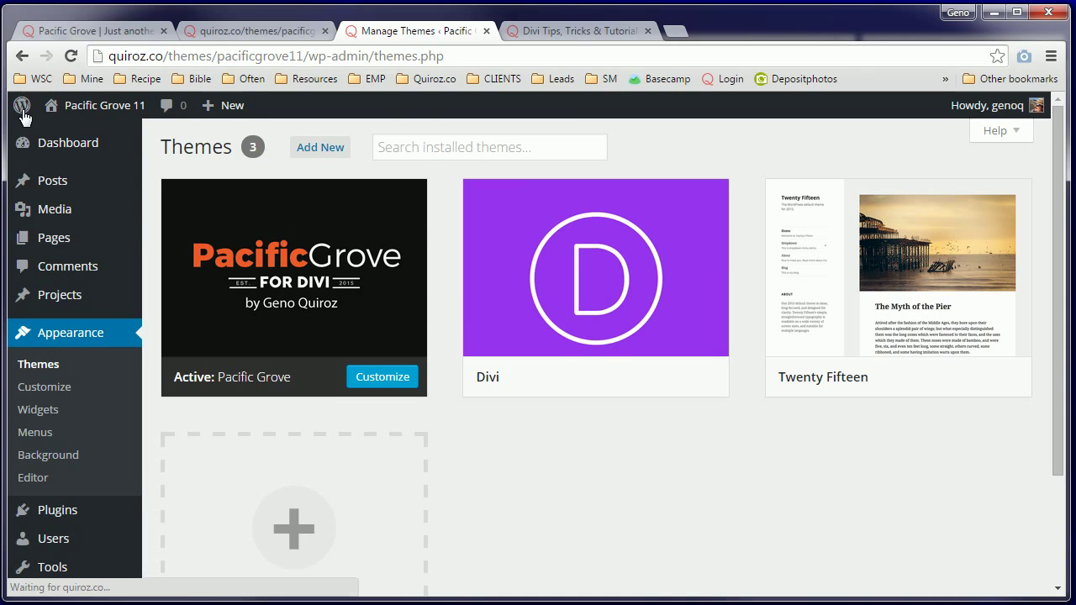
pyautogui.moveTo(22, 116)
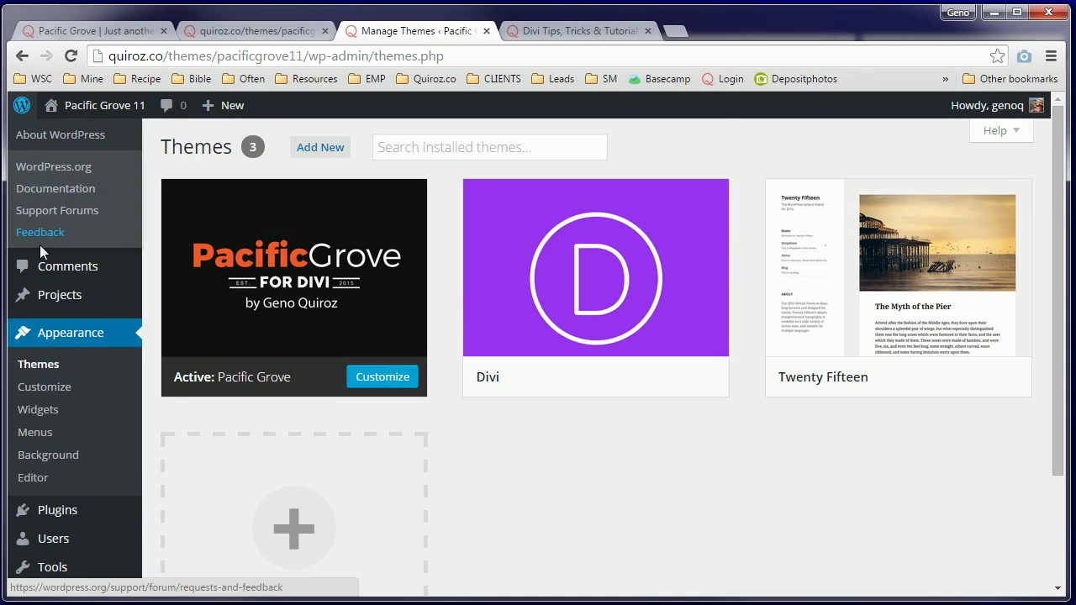
# Step: Open the Divi theme options, upload logo.png from the PacificGroveDownloadPackage folder and set it as the site logo
pyautogui.scroll(-2, 40, 244)
pyautogui.moveTo(50, 492)
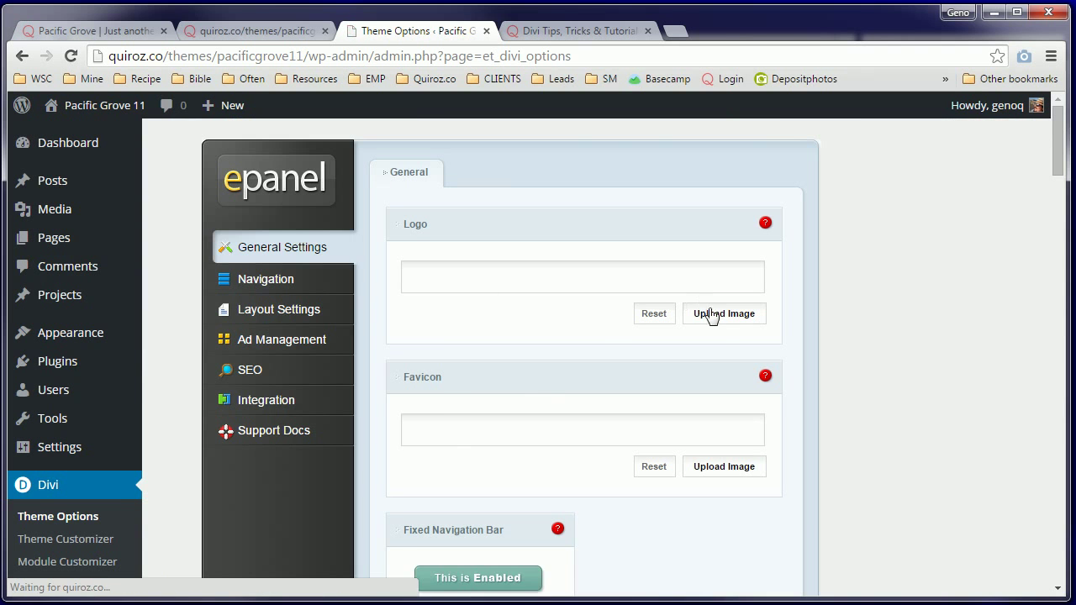
pyautogui.click(720, 317)
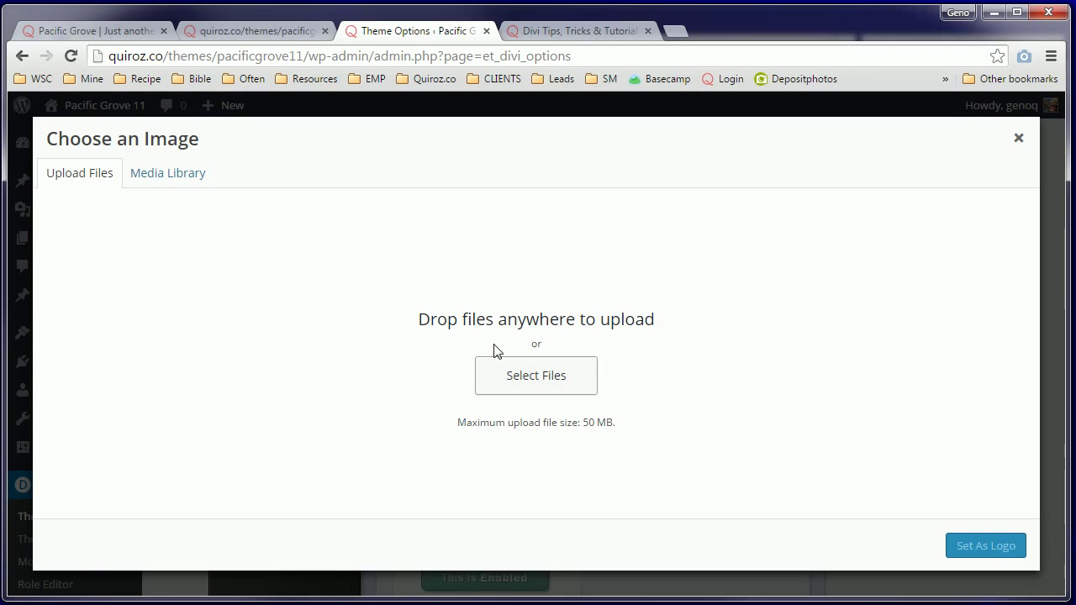
pyautogui.click(519, 379)
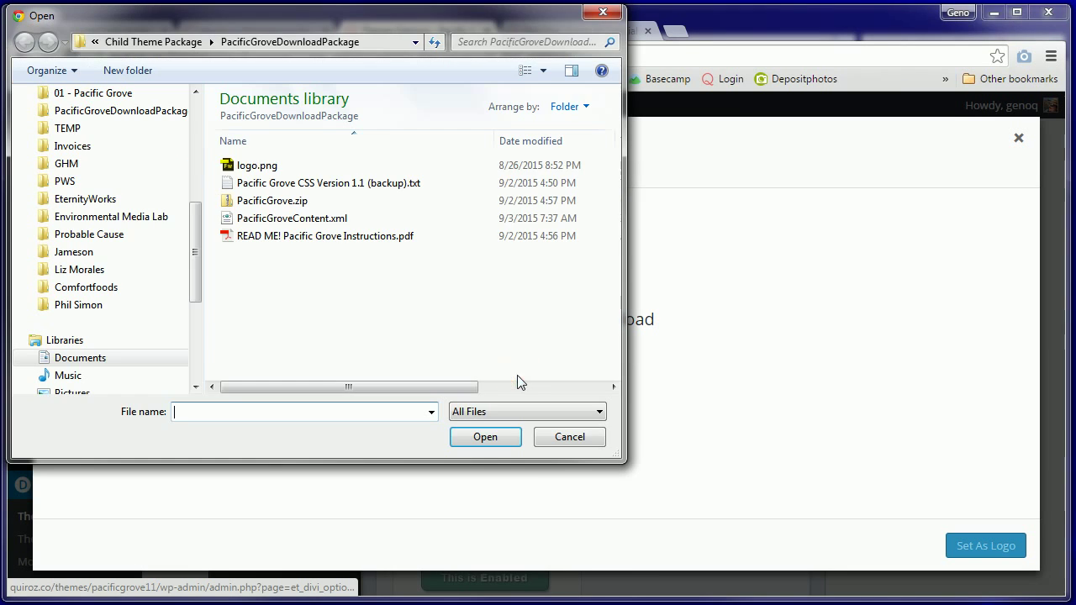
pyautogui.click(250, 167)
pyautogui.doubleClick(250, 166)
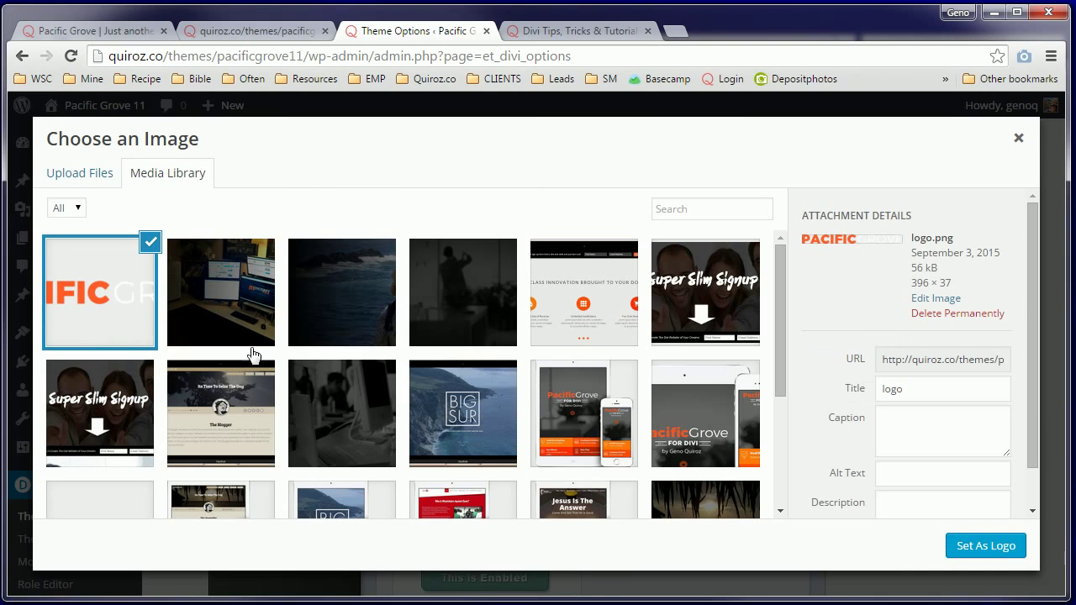
pyautogui.click(980, 547)
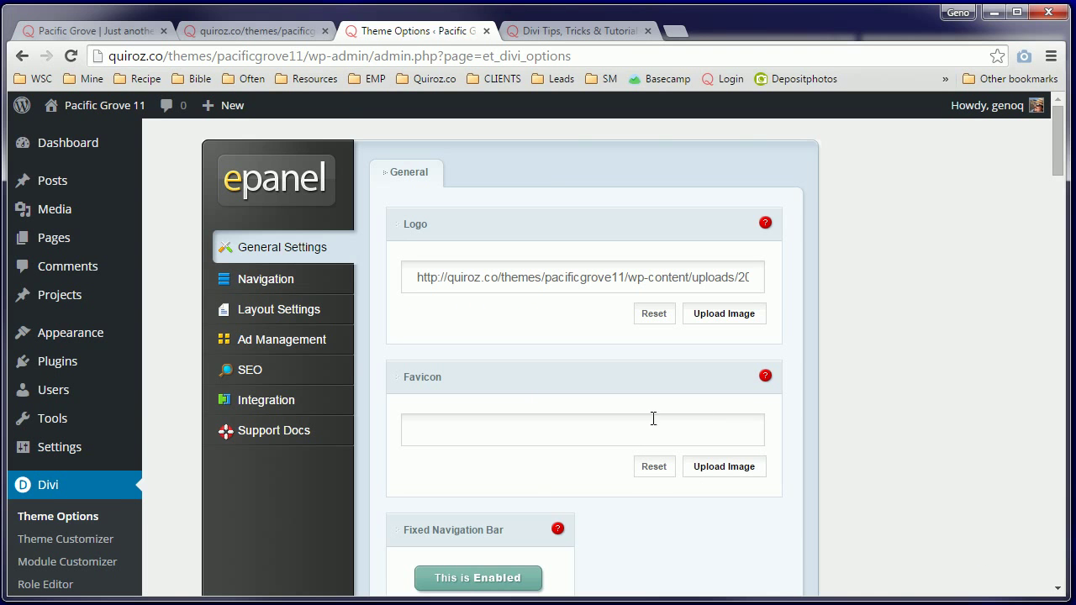
# Step: Save the Divi theme options
pyautogui.scroll(-7, 523, 448)
pyautogui.scroll(-20, 523, 448)
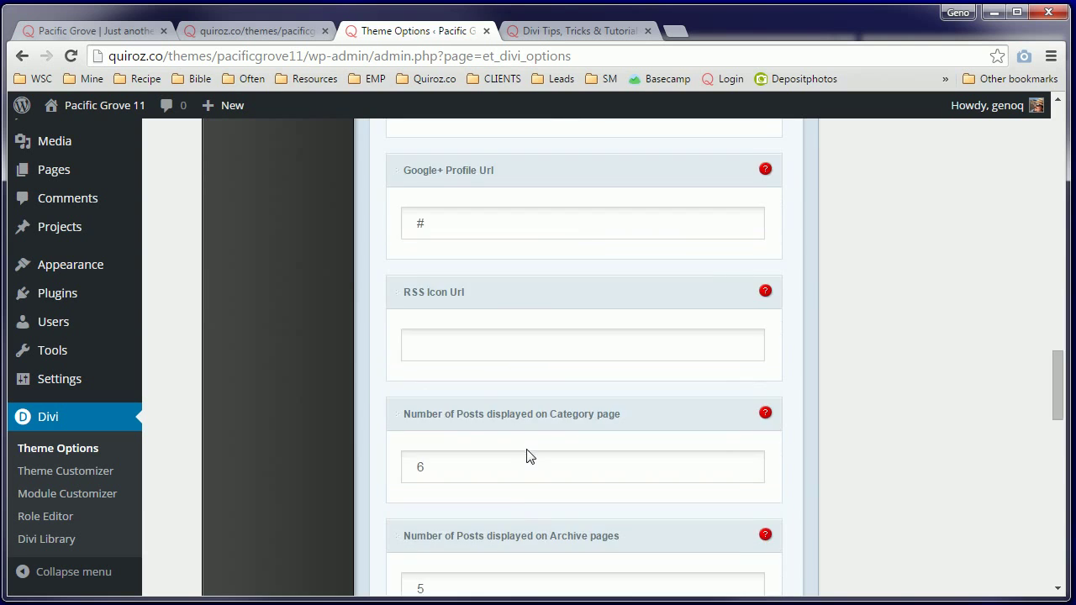
pyautogui.scroll(-3, 530, 456)
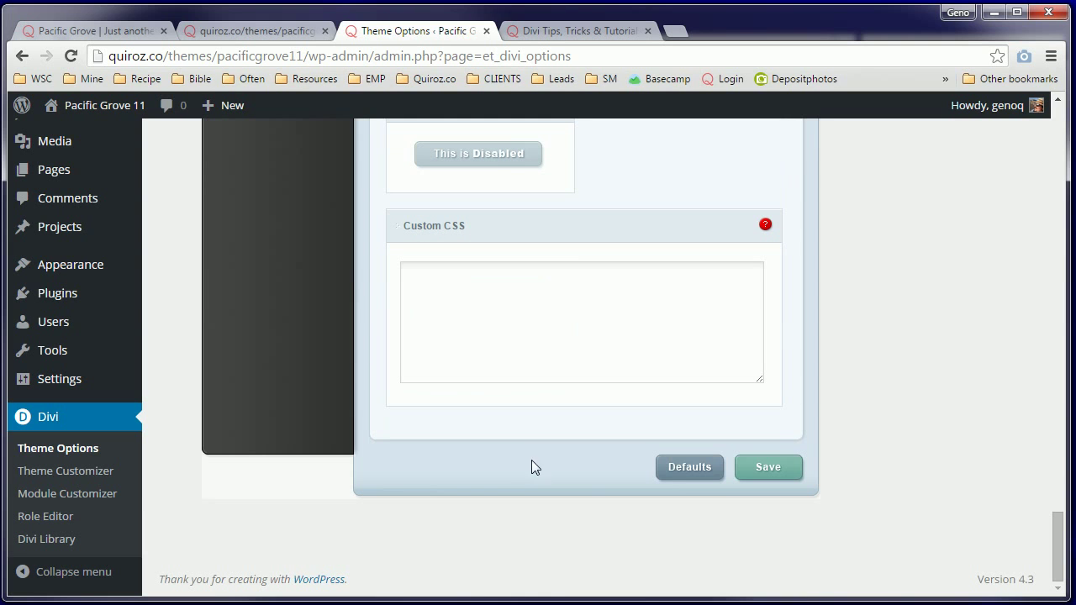
pyautogui.click(767, 468)
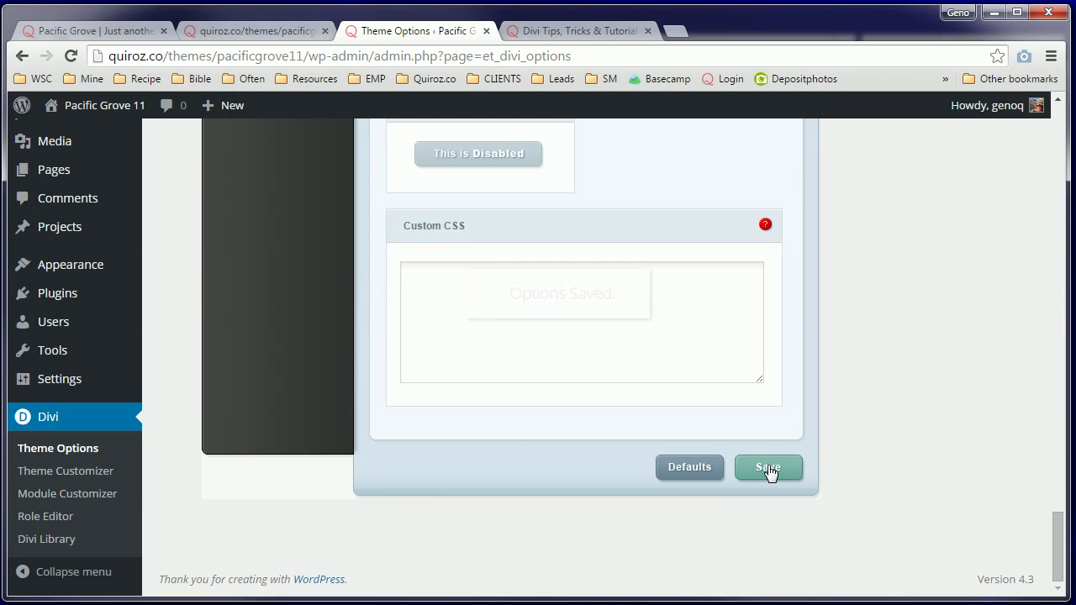
# Step: Reload the Pacific Grove 11 site and examine its logo, menu bar and home page sections down to the testimonial
pyautogui.click(259, 31)
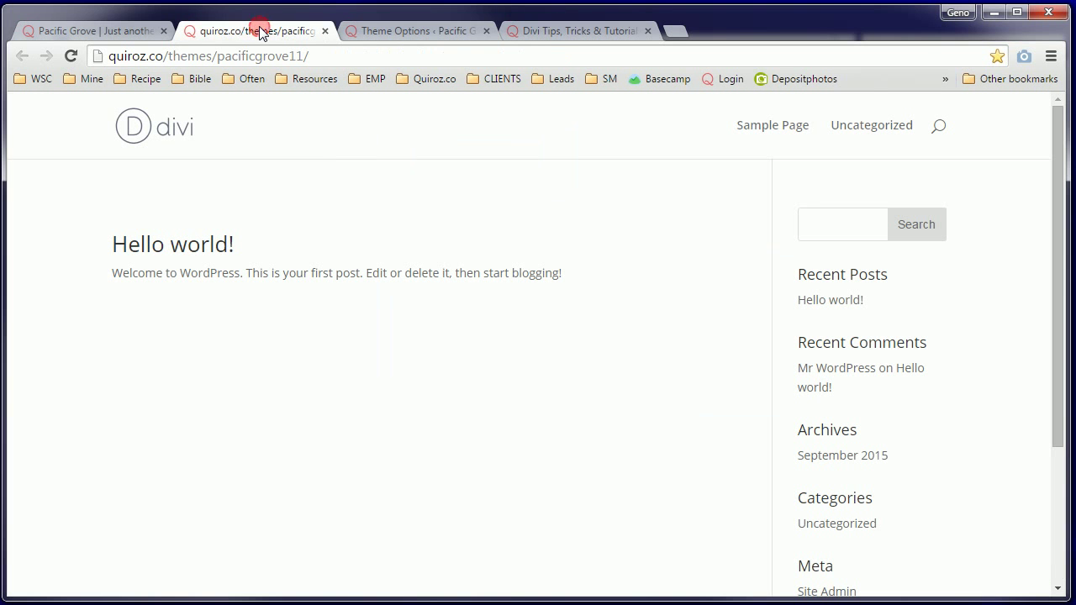
pyautogui.click(71, 57)
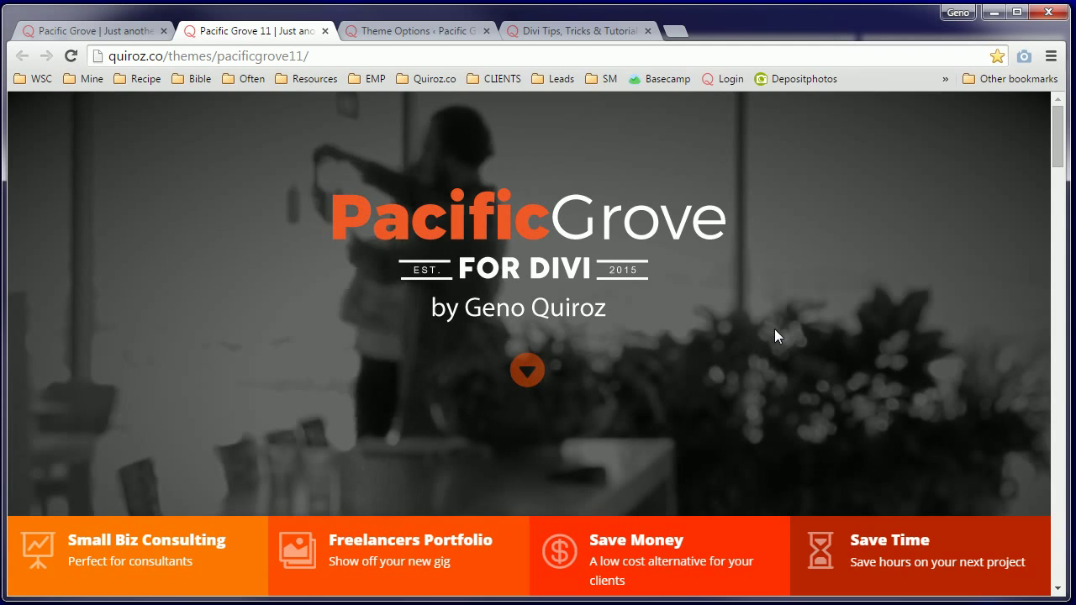
pyautogui.scroll(-2, 774, 329)
pyautogui.scroll(-2, 776, 336)
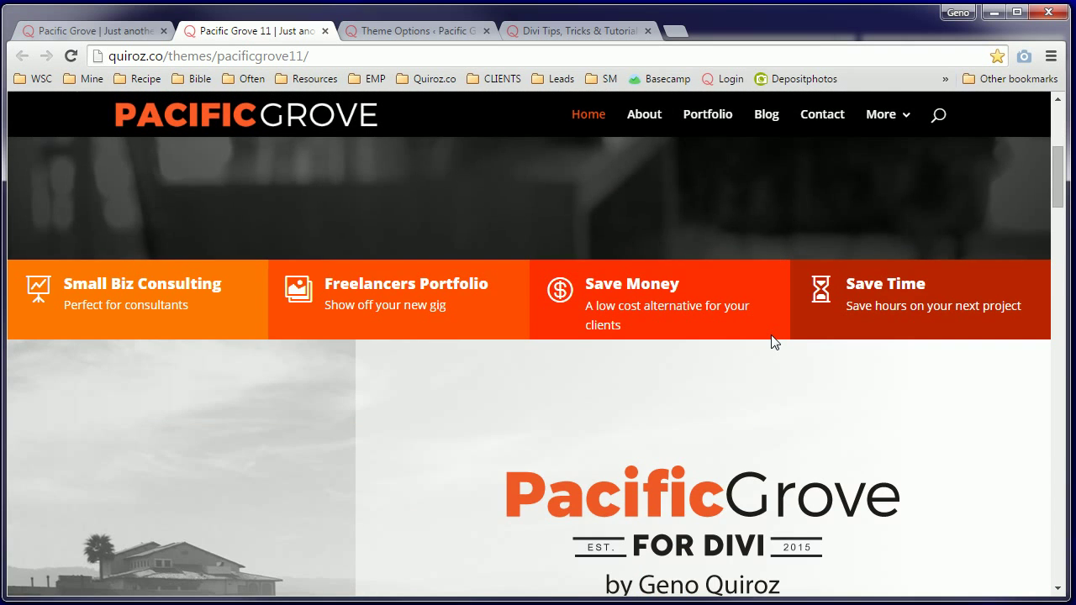
pyautogui.scroll(-2, 774, 341)
pyautogui.scroll(-1, 774, 340)
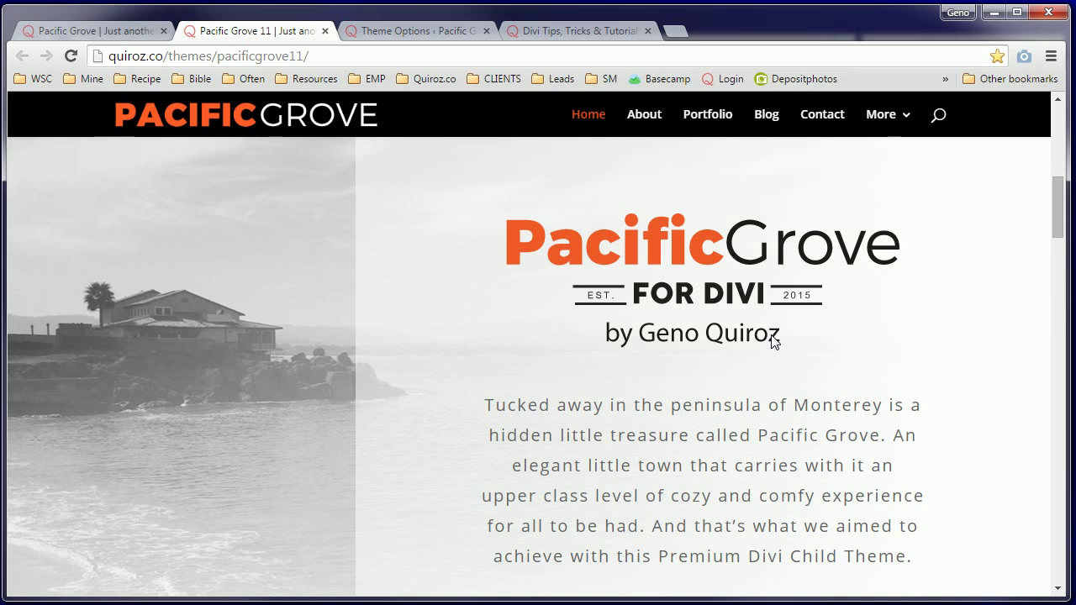
pyautogui.scroll(-2, 773, 340)
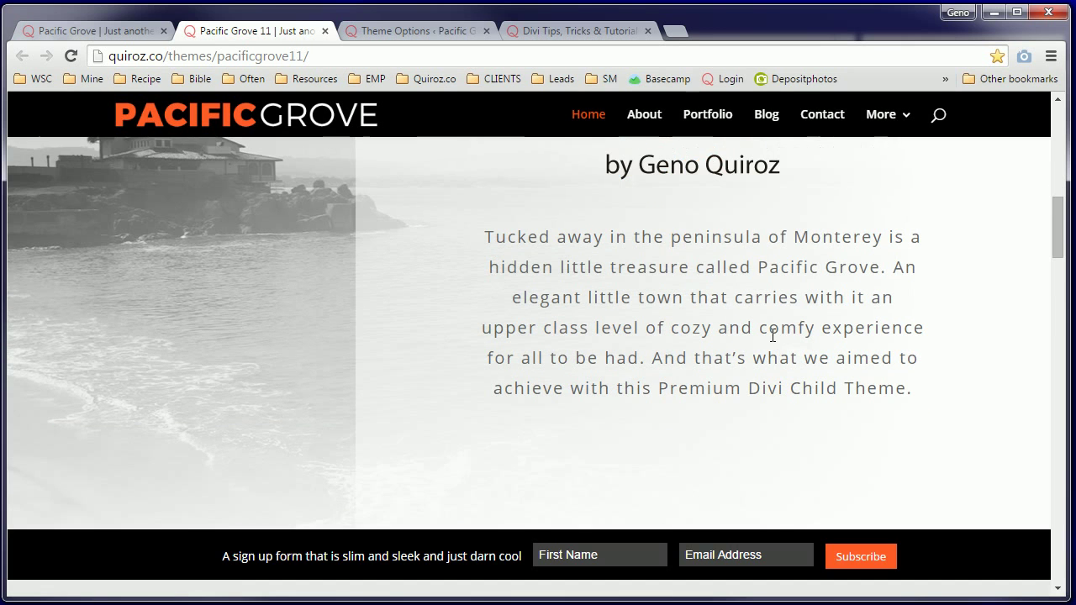
pyautogui.scroll(-1, 772, 336)
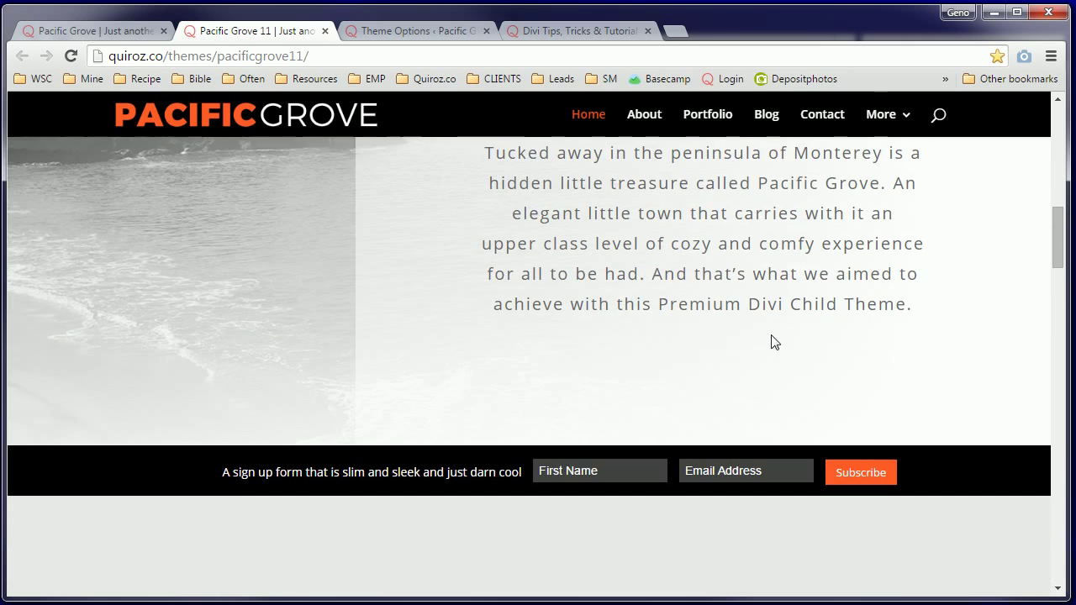
pyautogui.scroll(-1, 769, 344)
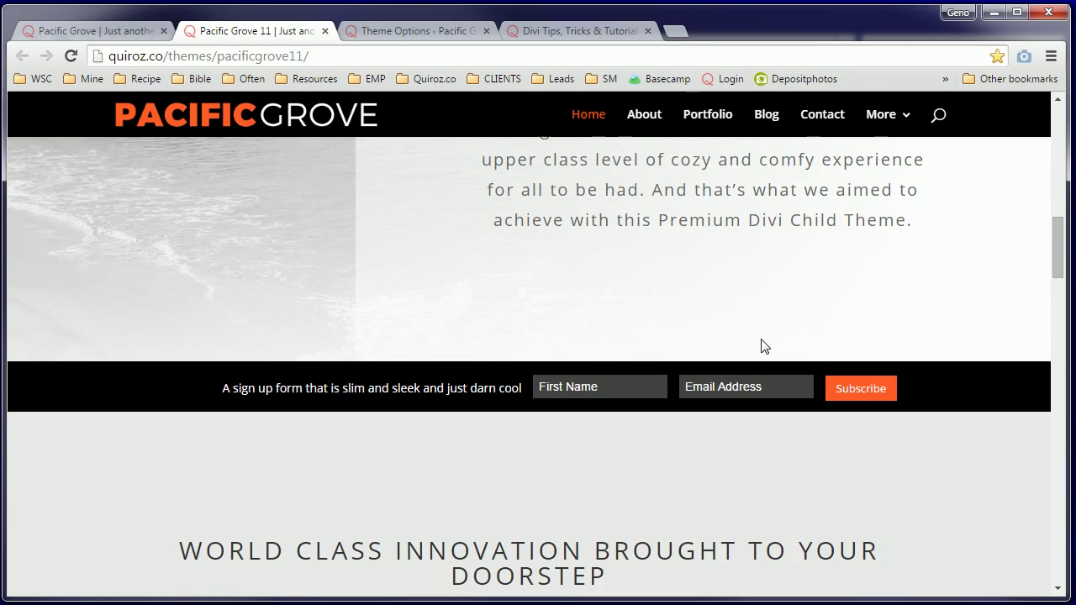
pyautogui.scroll(-1, 760, 339)
pyautogui.scroll(-1, 709, 284)
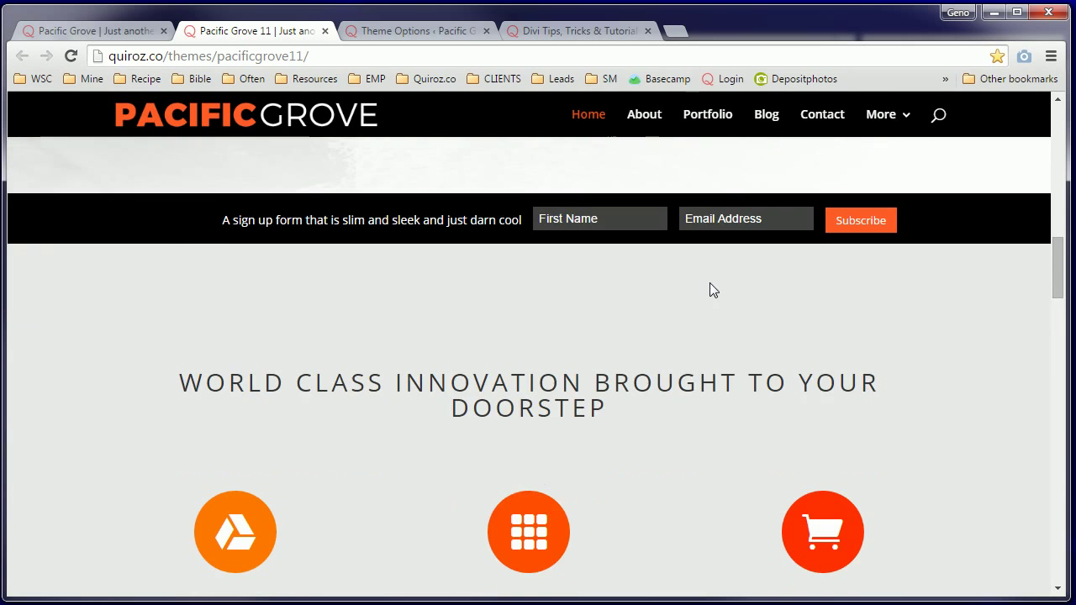
pyautogui.scroll(-1, 710, 286)
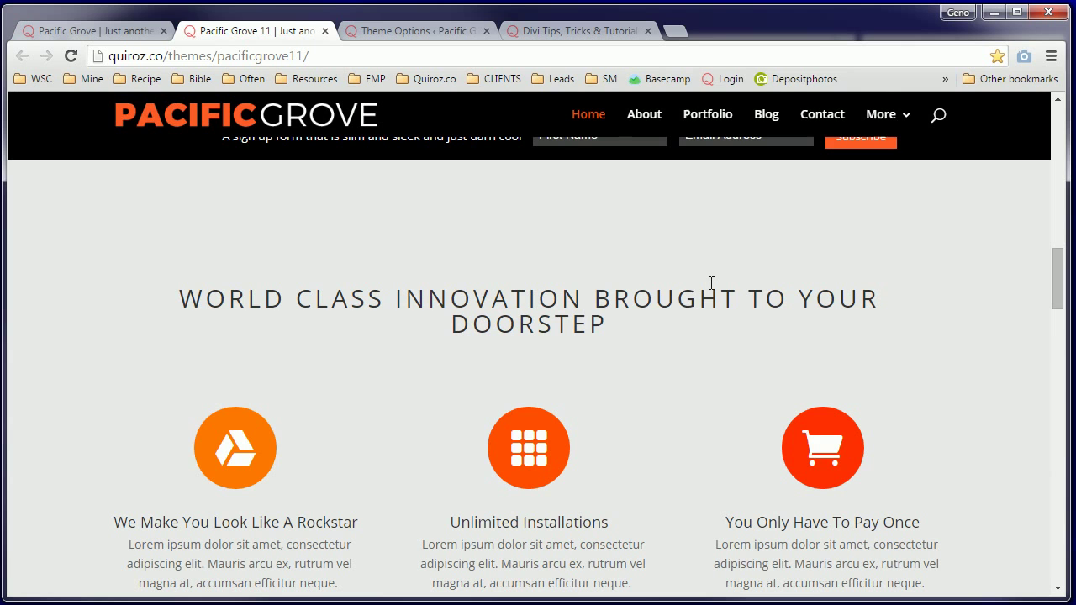
pyautogui.scroll(-3, 711, 284)
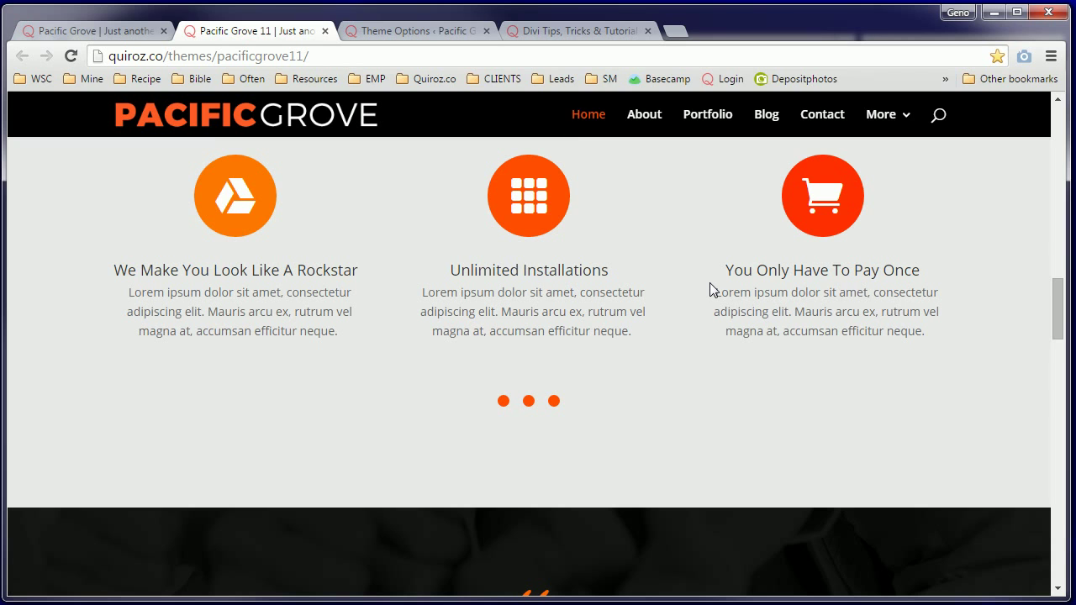
pyautogui.scroll(-1, 709, 282)
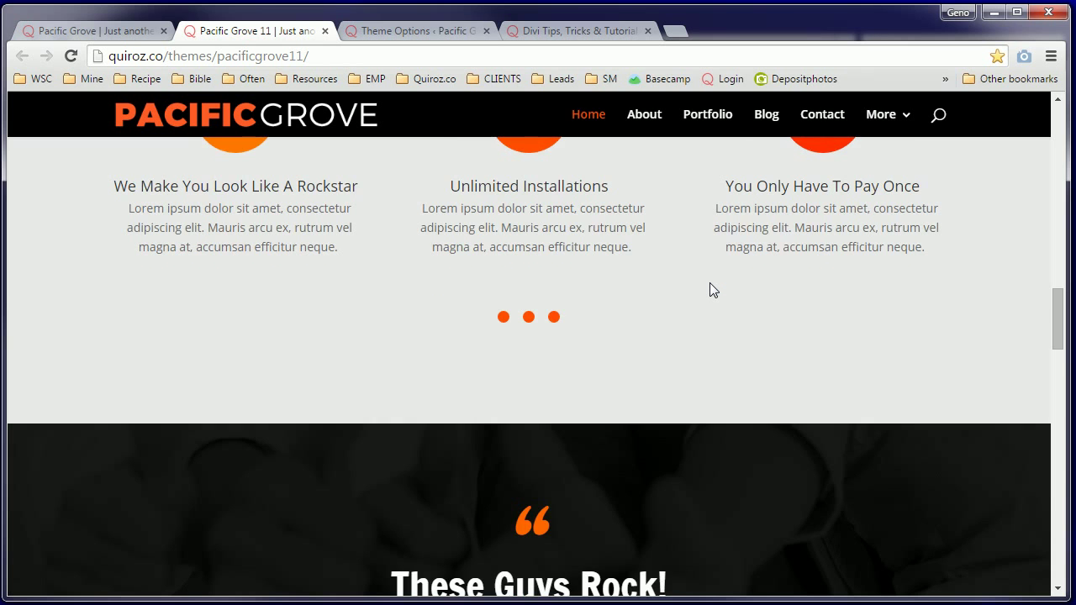
pyautogui.scroll(5, 710, 282)
pyautogui.scroll(10, 709, 283)
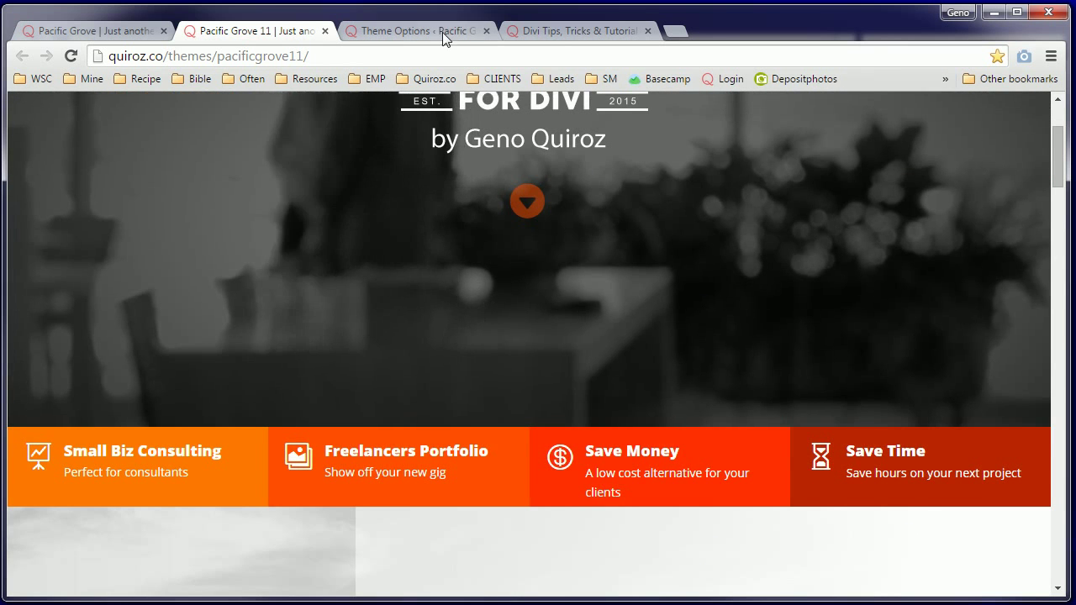
# Step: Switch to the already open Divi tips and tutorials blog
pyautogui.click(554, 34)
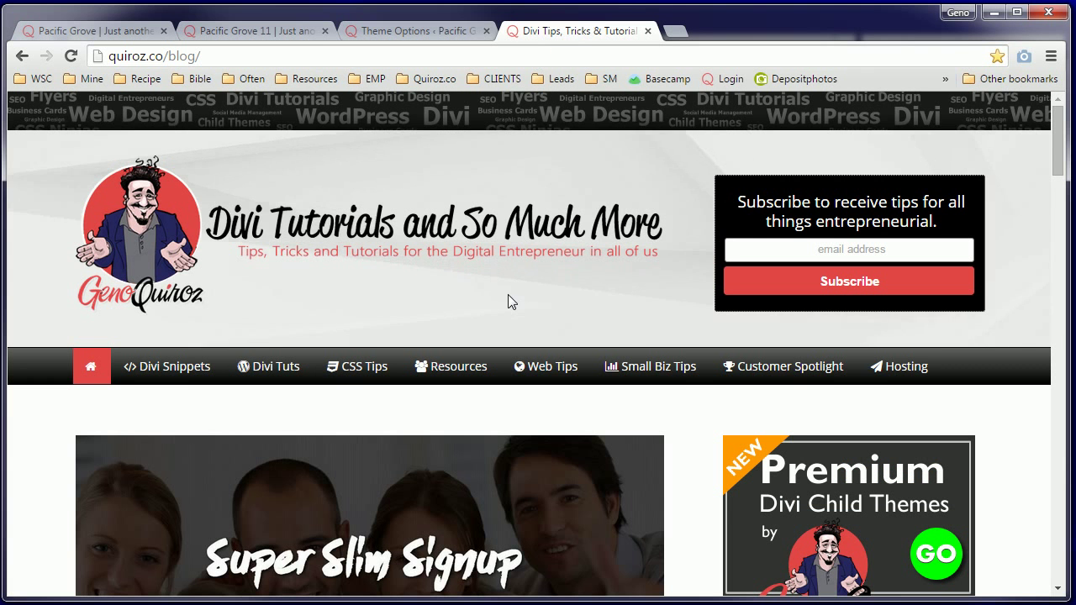